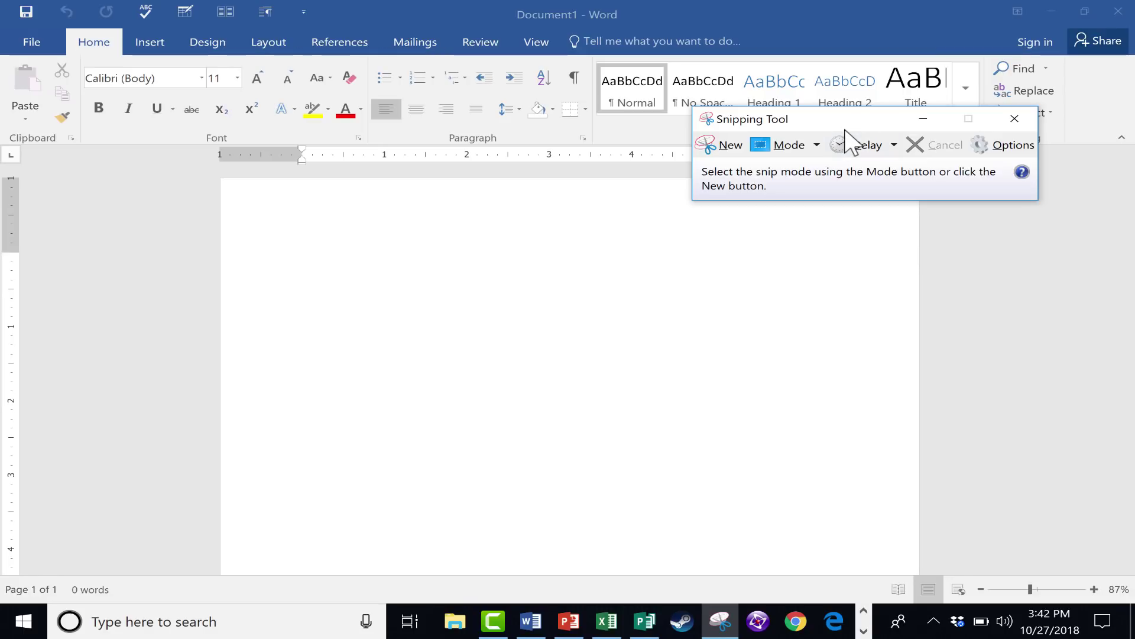
Step: Close the Snipping Tool and type the sample line 'Lkaskljfjk lsd fklas ;dfasdf ksdafkl' in the document
click(1019, 113)
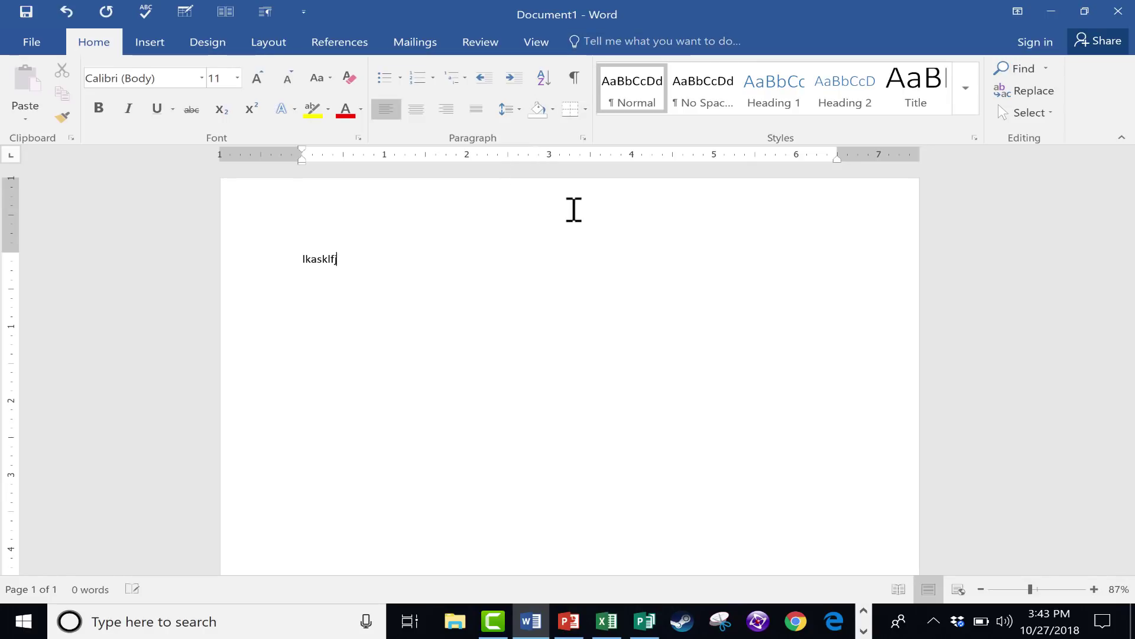
text(jk lsd fklas ;dfasdf ksdafkl)
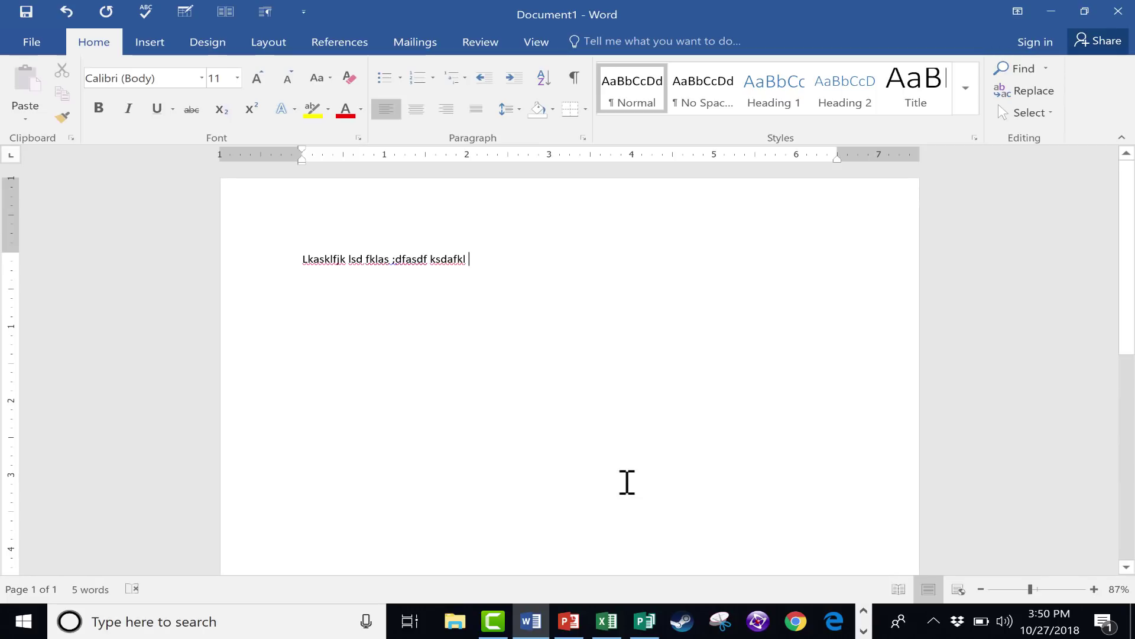
scroll(372, 262, down, 1)
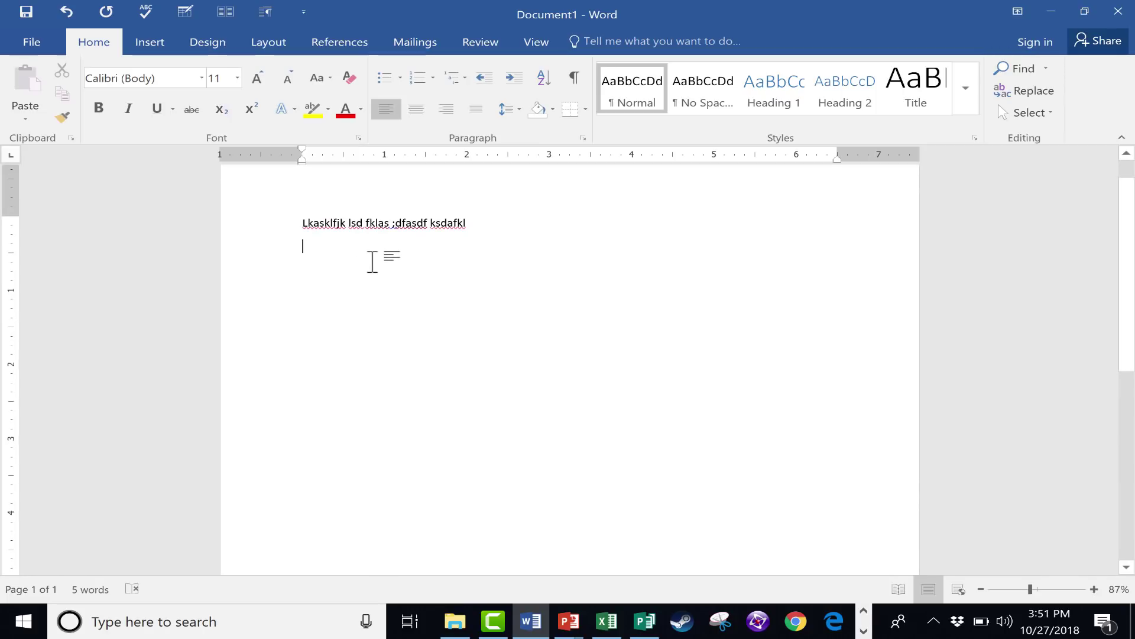
scroll(407, 425, up, 1)
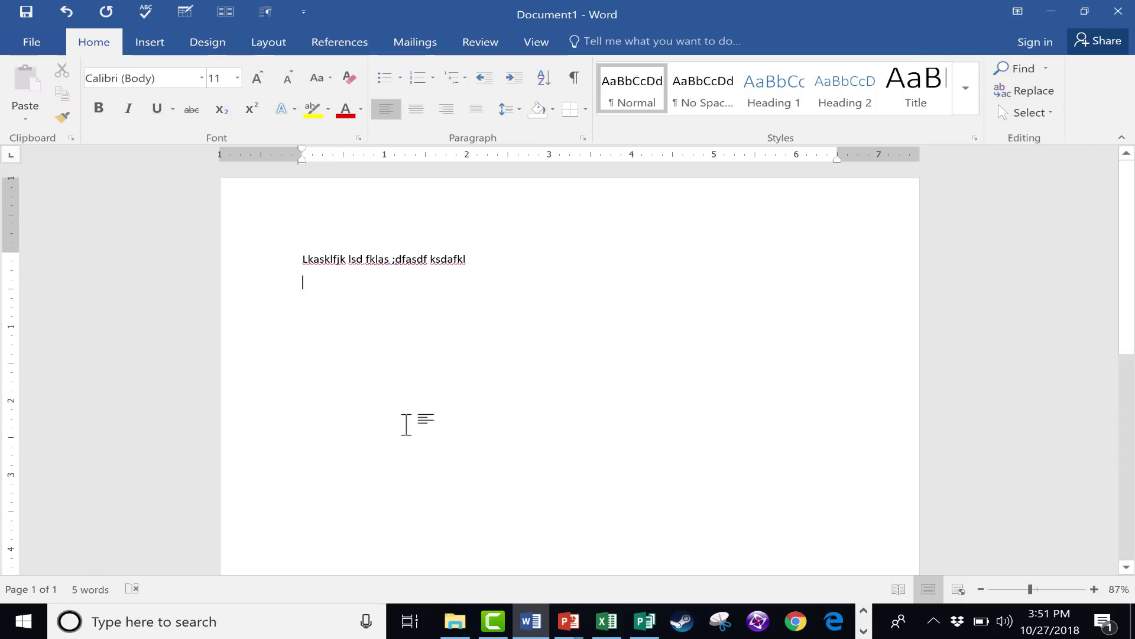
scroll(394, 404, down, 3)
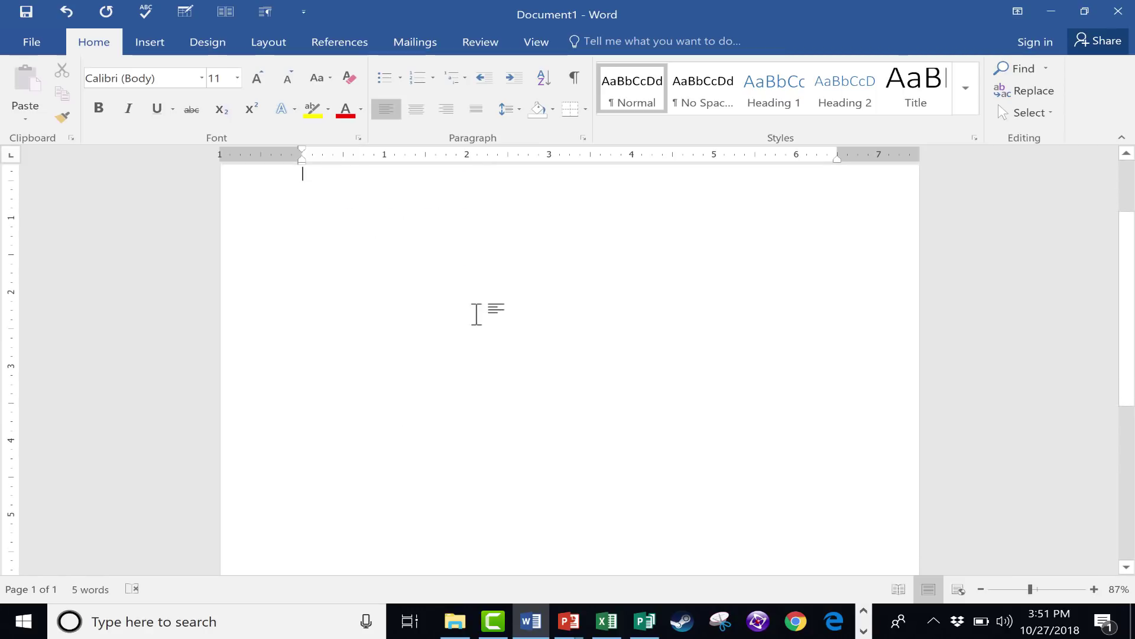
scroll(477, 312, up, 3)
Step: Insert a 3.87" by 6.5" screenshot of the PowerPoint Eclipses window below the sample line
click(149, 42)
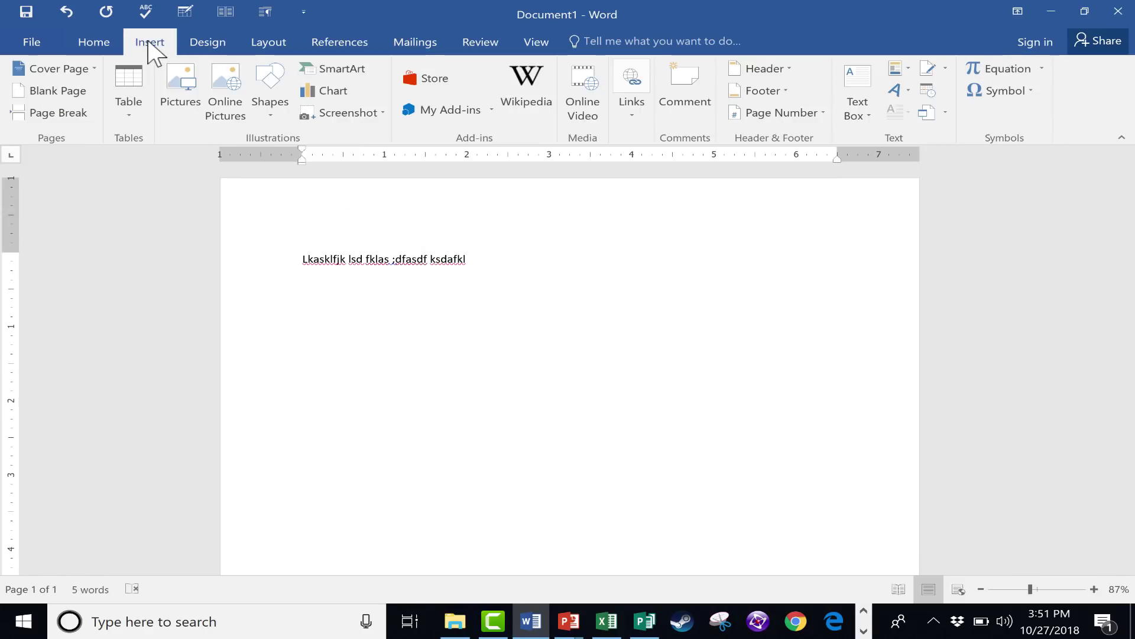
click(357, 115)
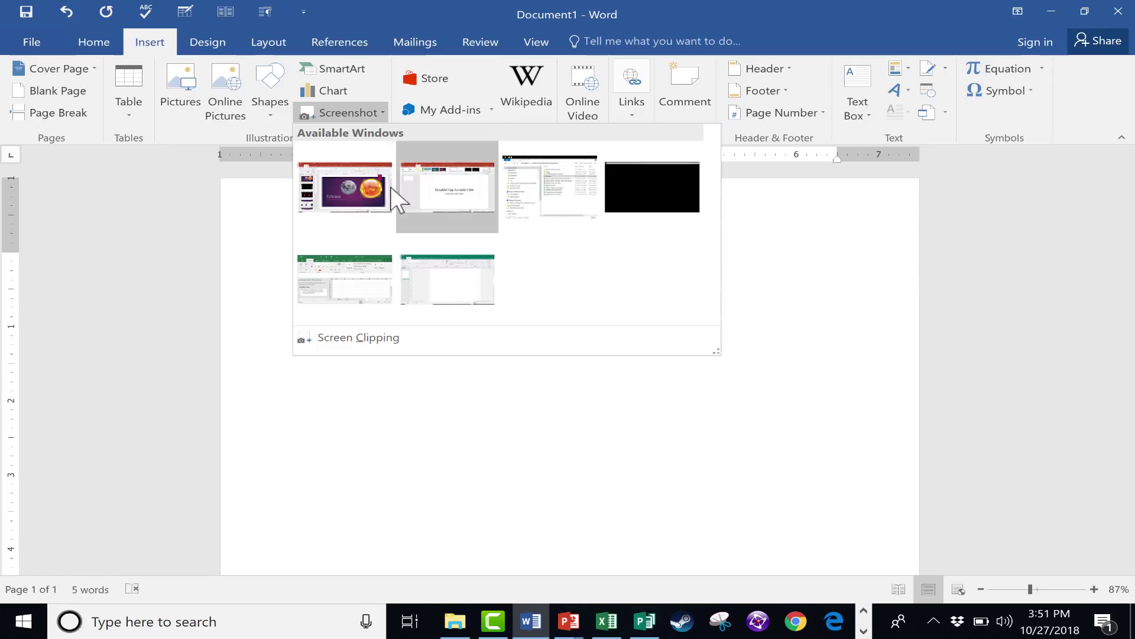
click(354, 188)
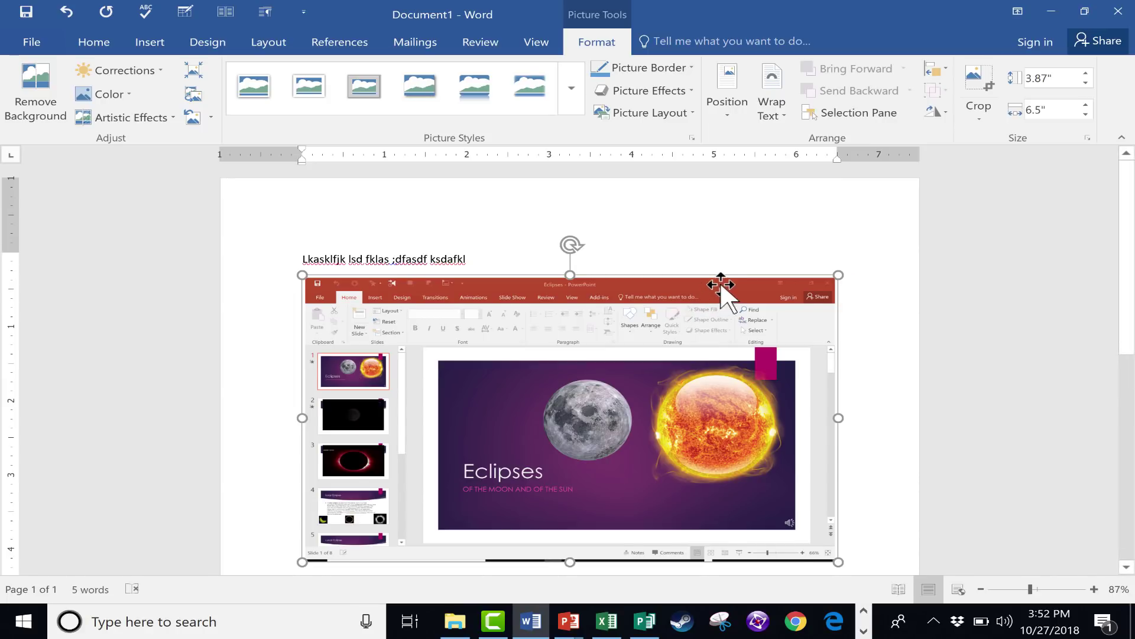
scroll(720, 284, down, 4)
scroll(615, 467, up, 1)
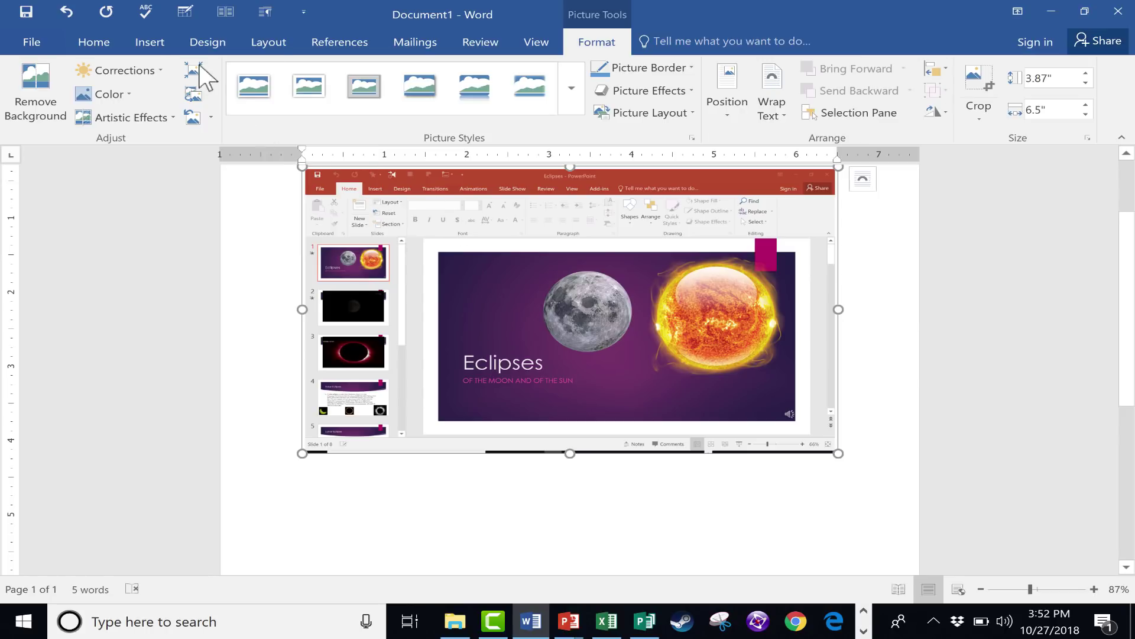
Step: Place the caret below the picture and screen-clip the Solar Eclipse title area on slide 4
click(137, 39)
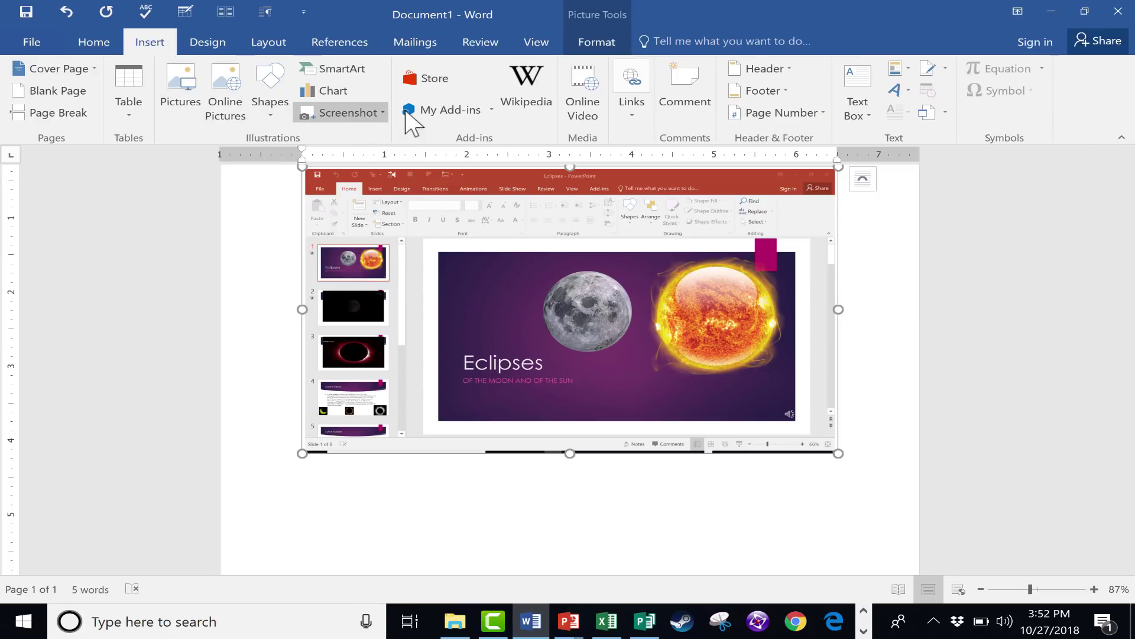
click(360, 106)
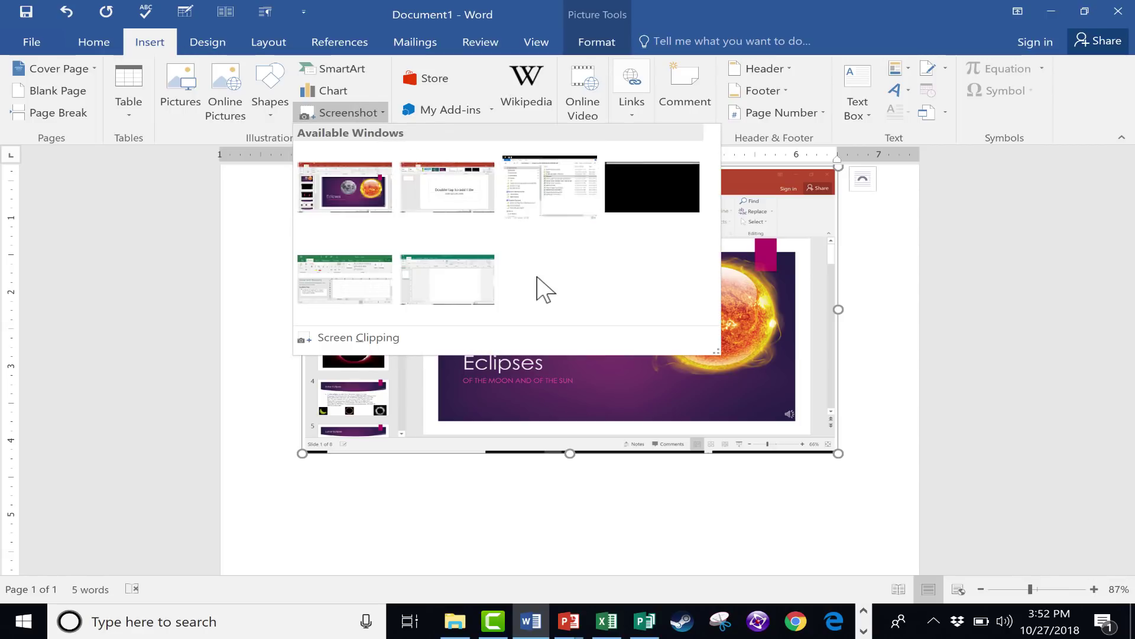
scroll(623, 413, up, 2)
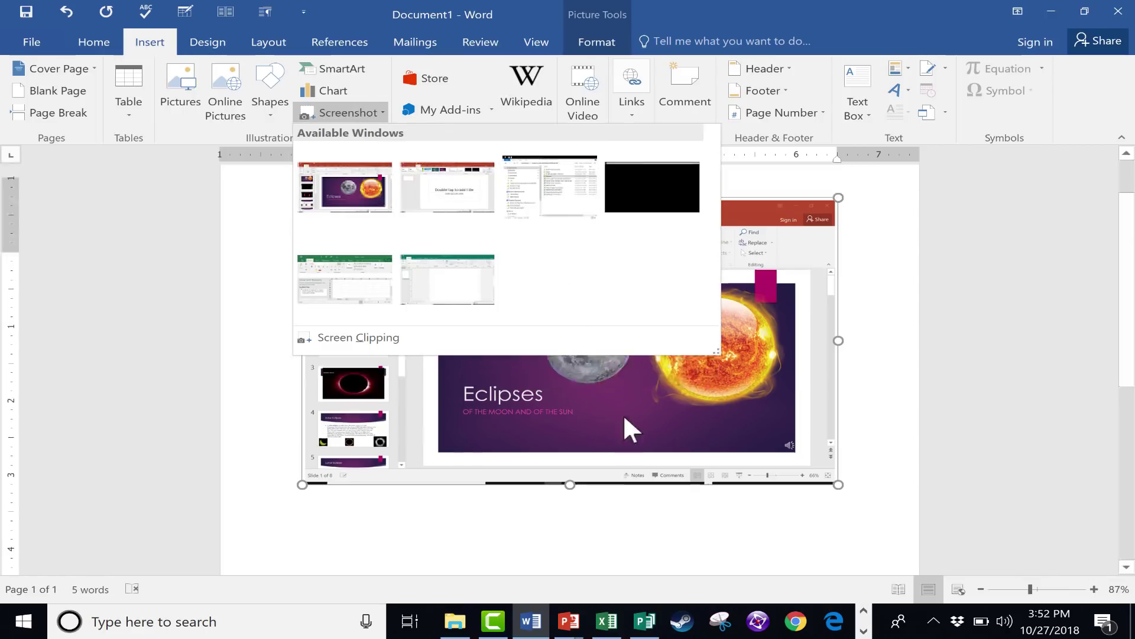
click(889, 423)
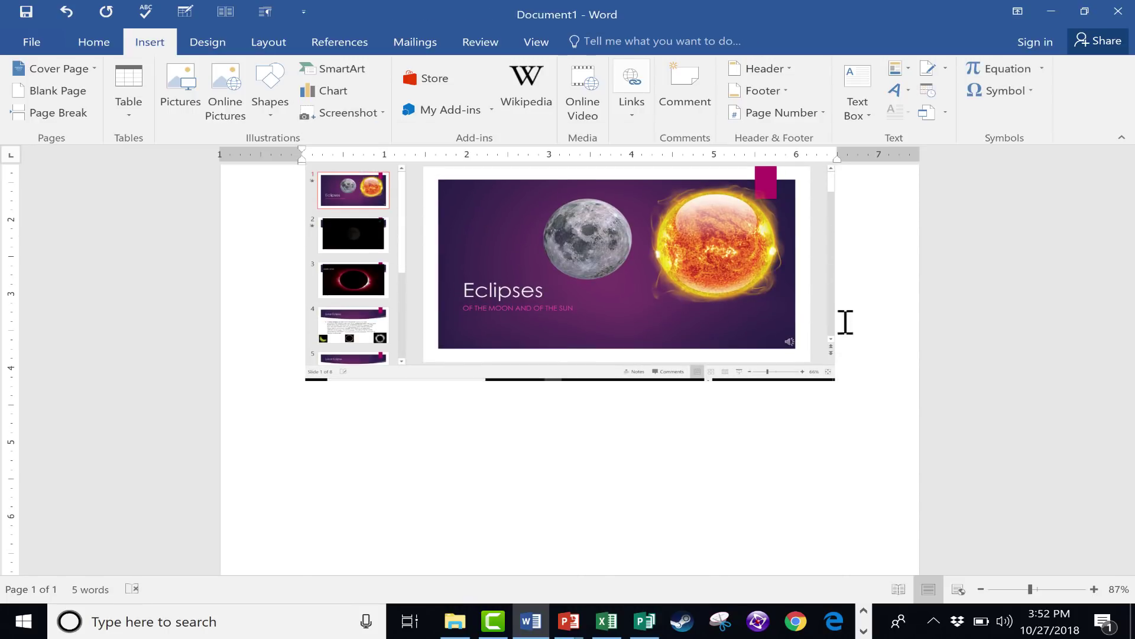
click(341, 110)
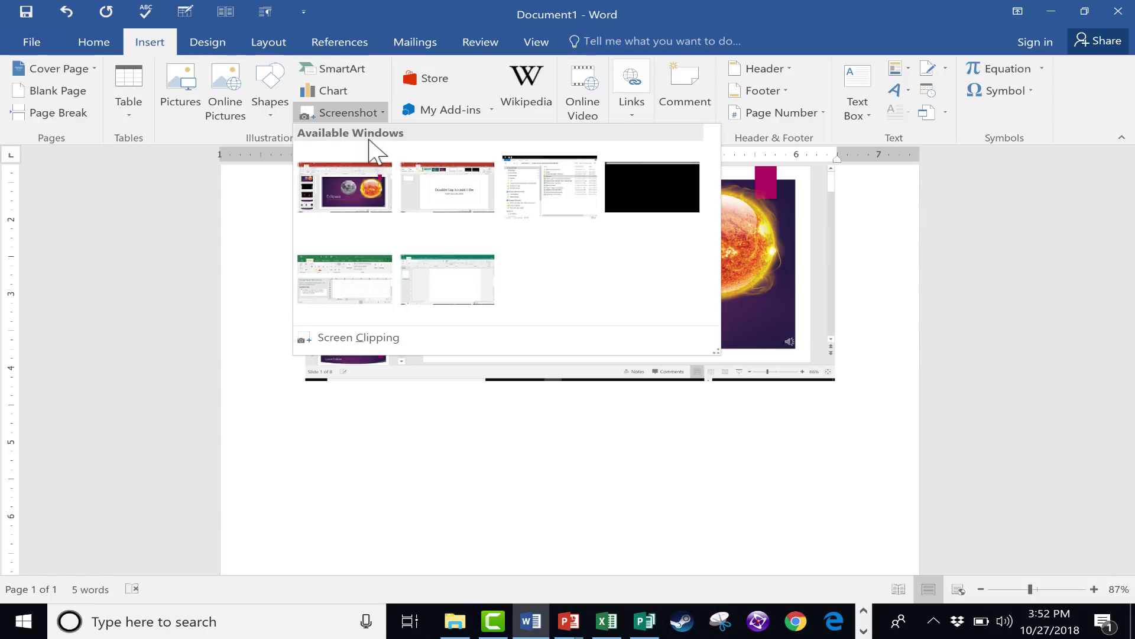
click(343, 339)
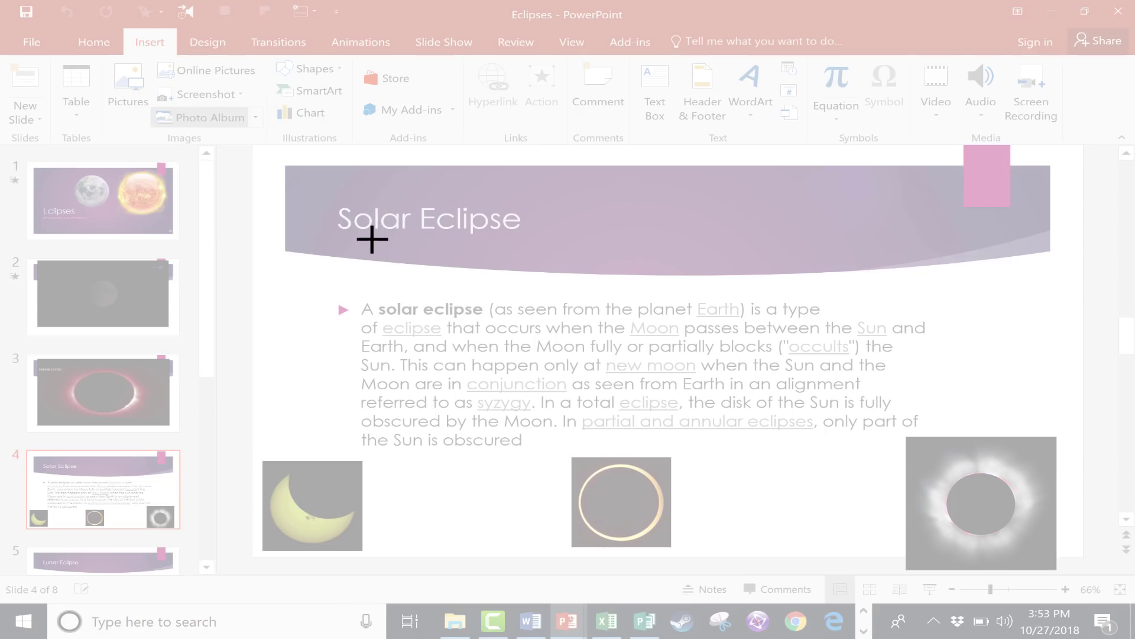
drag(317, 194, 514, 342)
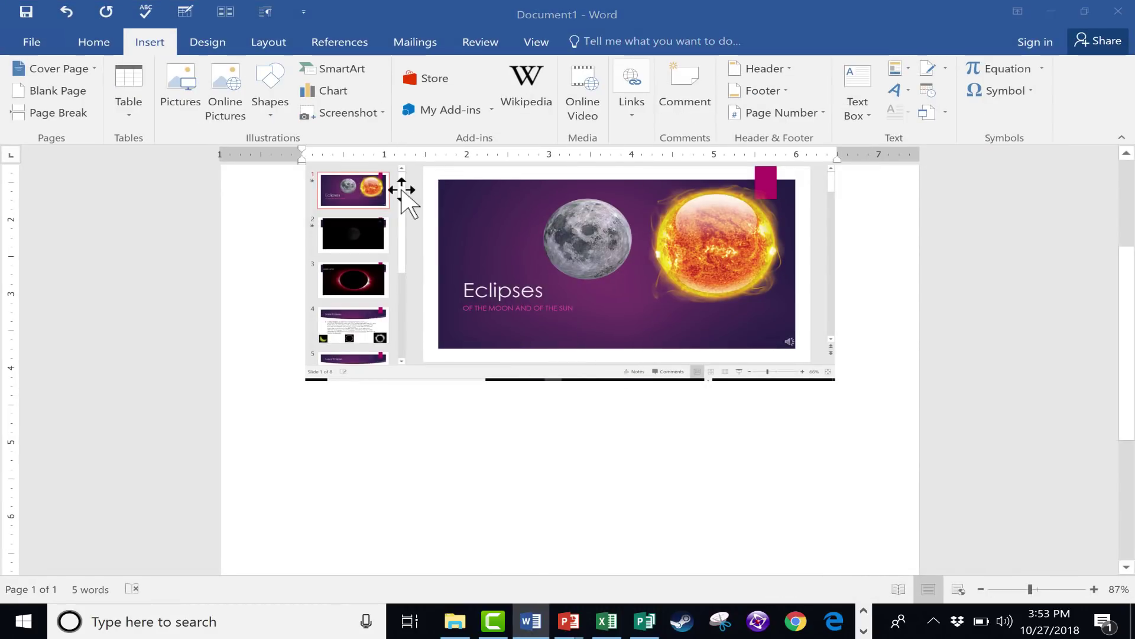
Step: Reopen the Screenshot window list, then dismiss it without inserting anything
click(357, 115)
click(359, 113)
click(359, 113)
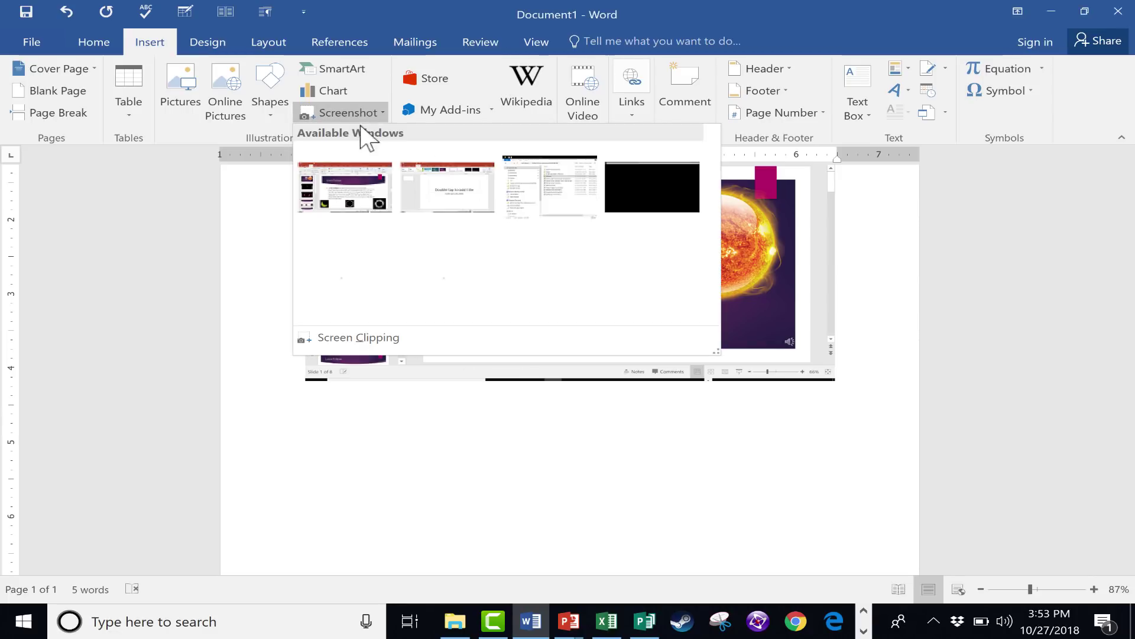
scroll(829, 375, up, 3)
scroll(848, 520, up, 3)
click(869, 518)
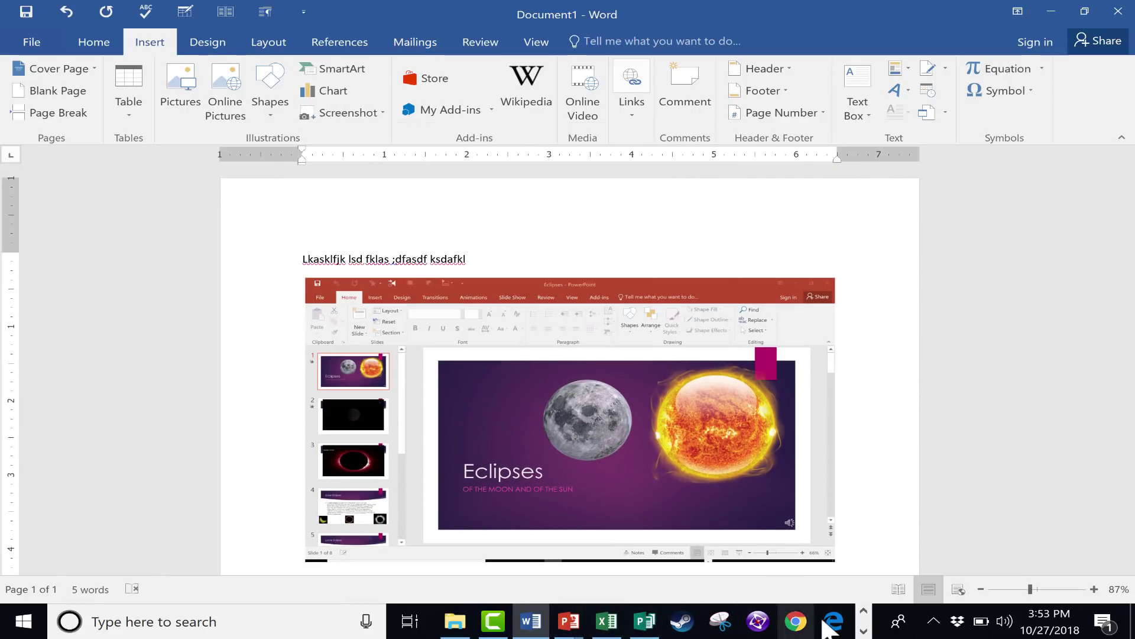
Step: Switch to the NASA 'Mother of Hubble' article in Chrome and zoom it out to 67%
click(864, 632)
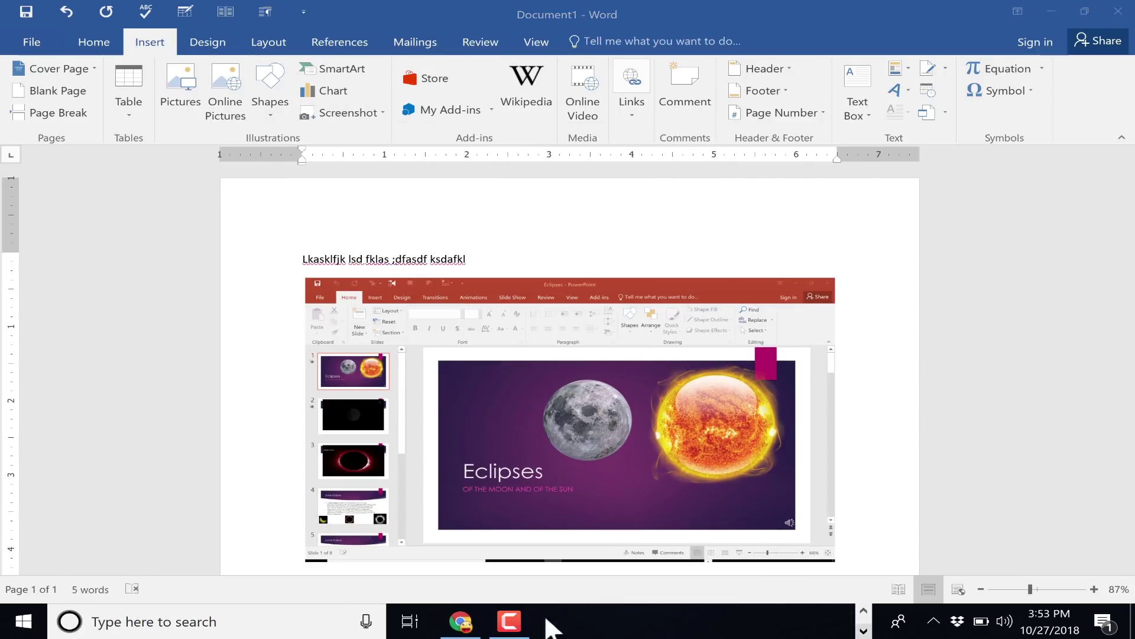
click(461, 620)
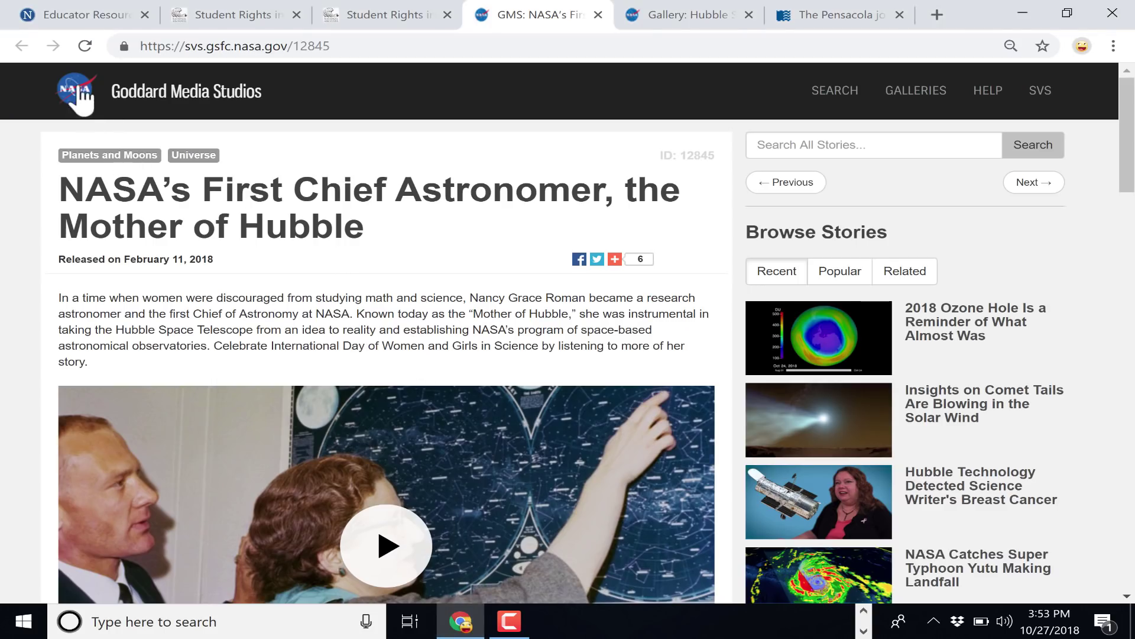
scroll(438, 288, down, 2)
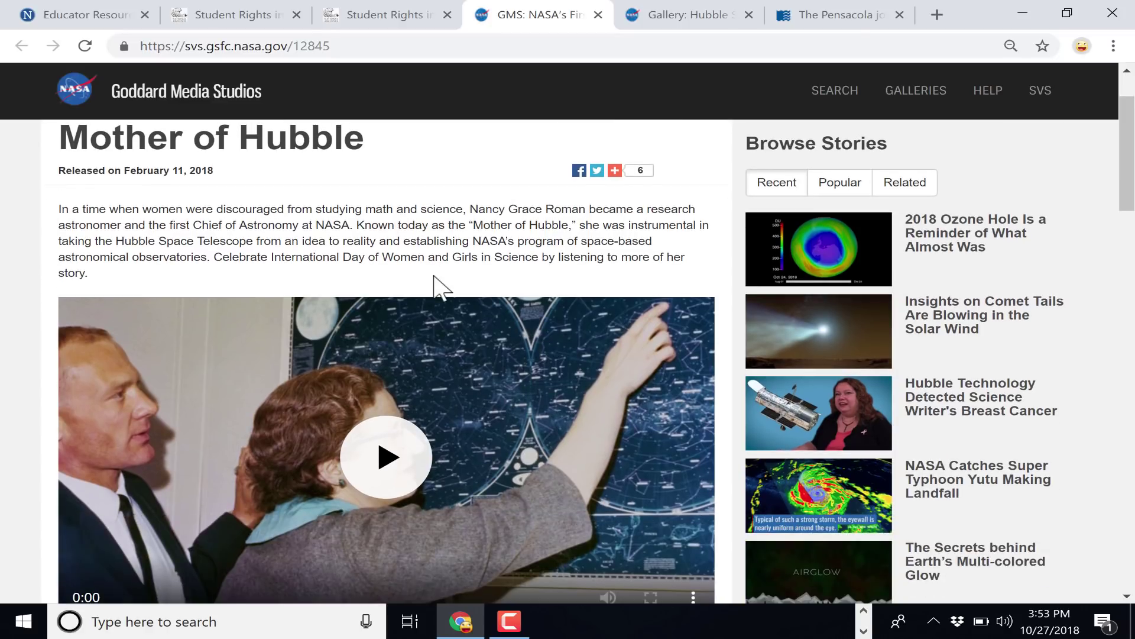
scroll(442, 406, up, 2)
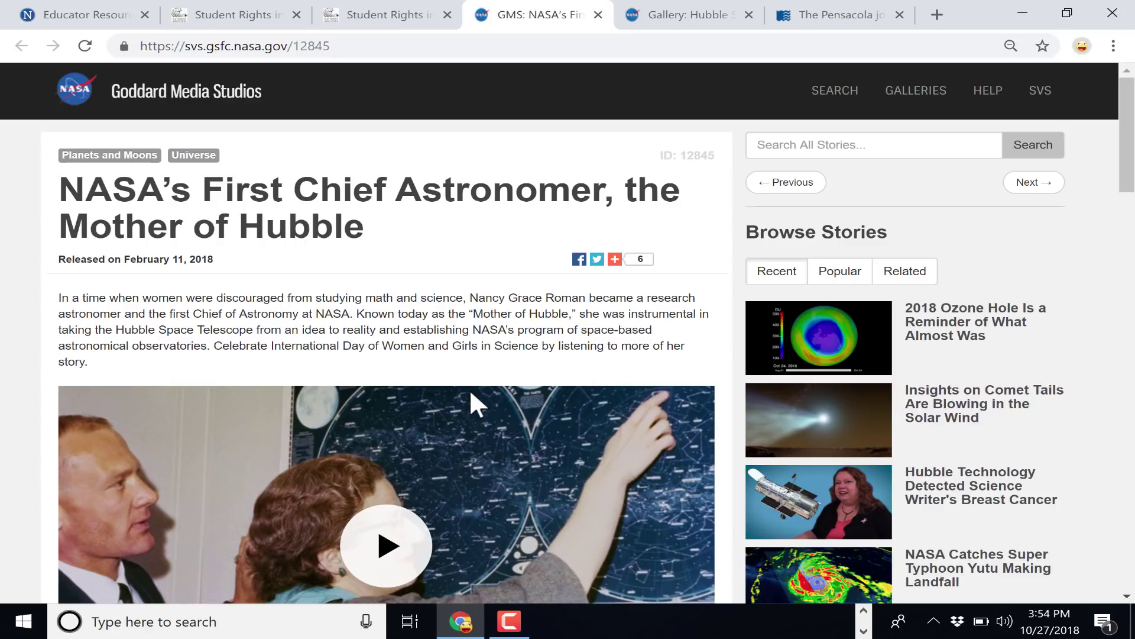
key(ctrl+minus)
key(ctrl+minus)
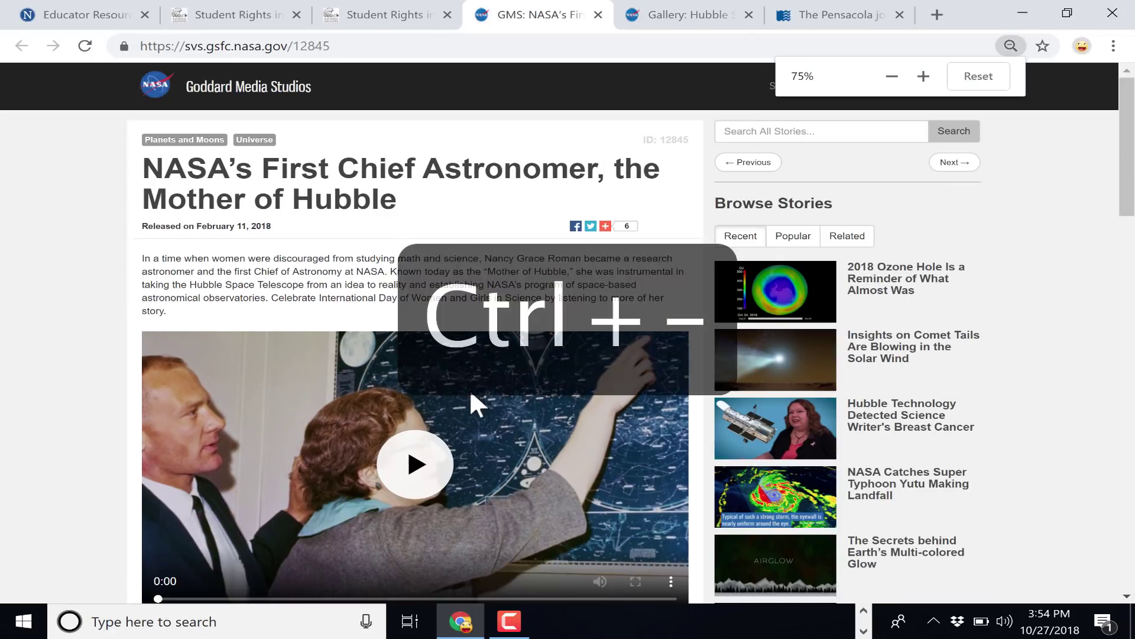
key(ctrl+minus)
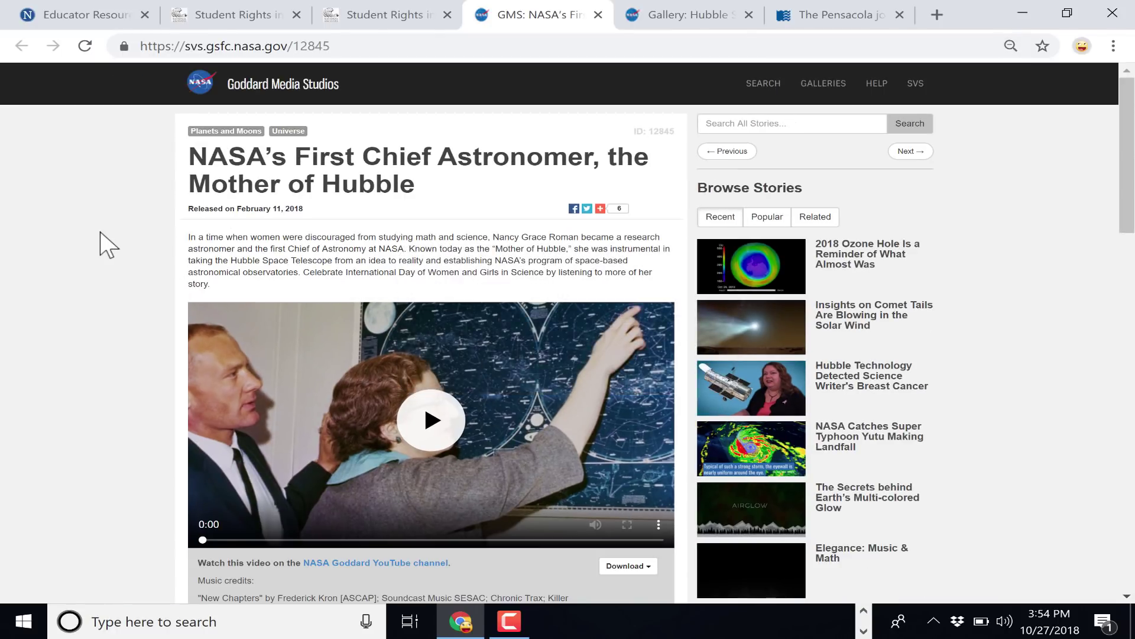
scroll(494, 319, down, 3)
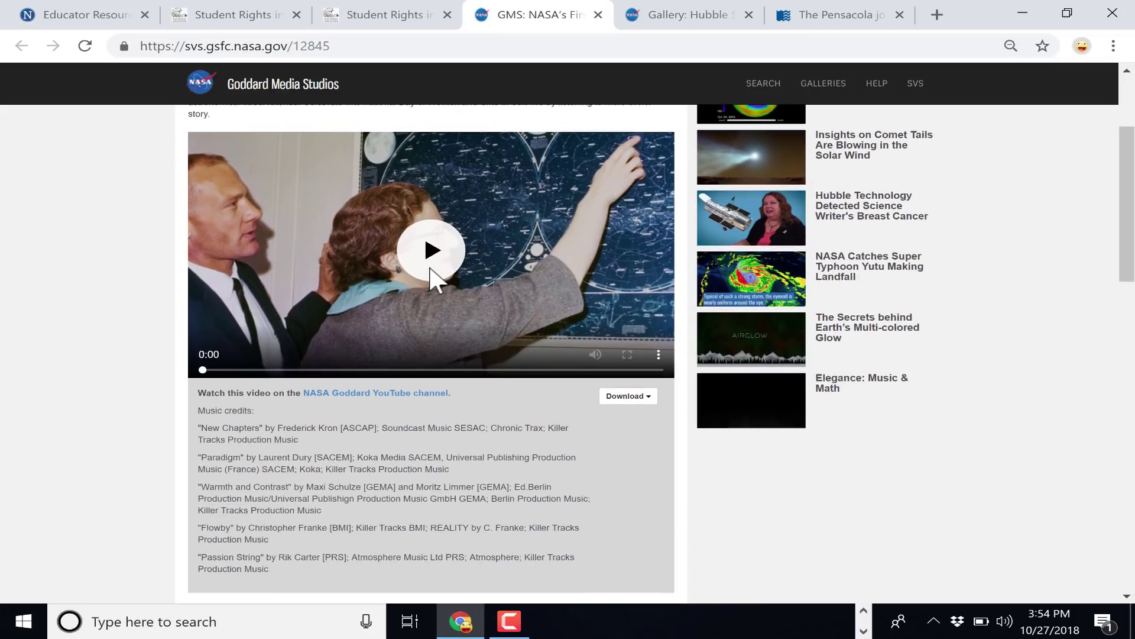
scroll(436, 272, up, 3)
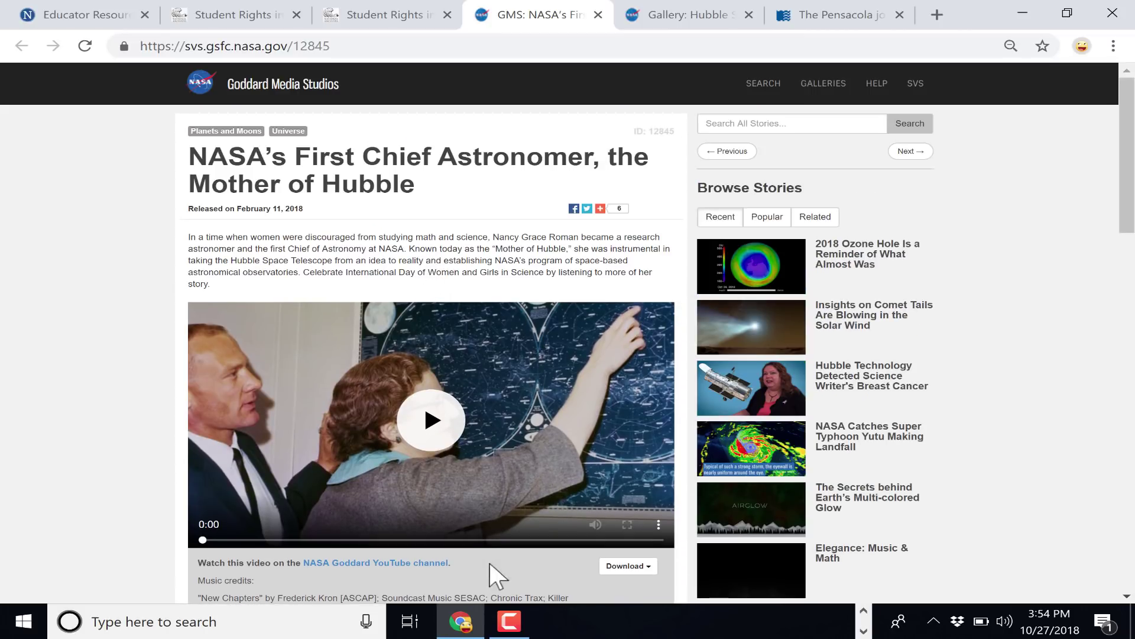
click(863, 631)
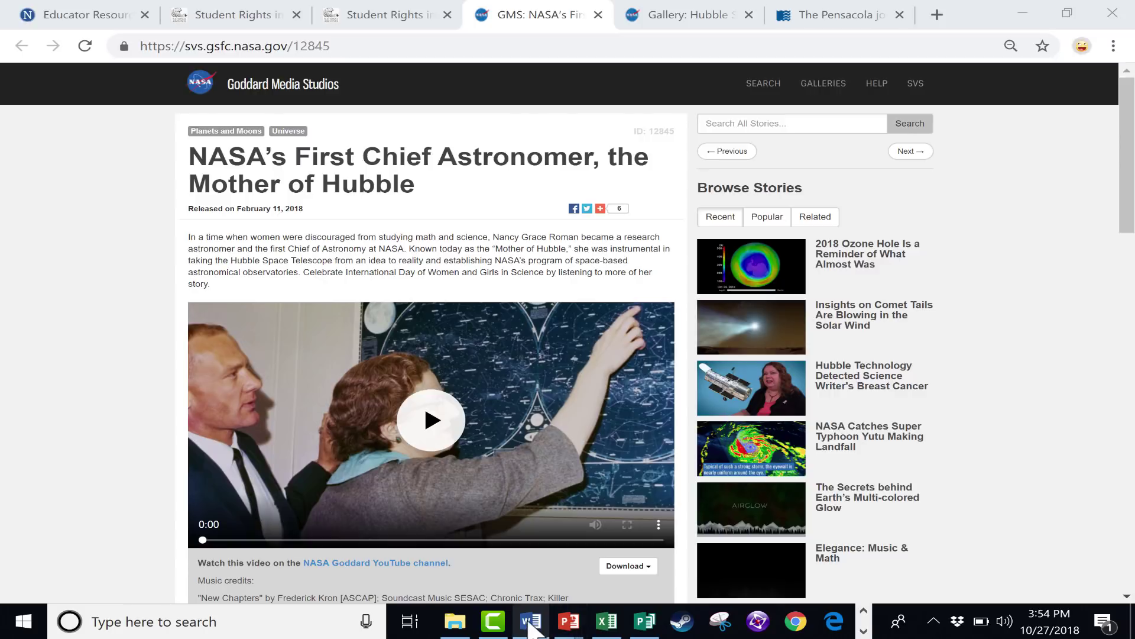
Step: Screen-clip the NASA 'Mother of Hubble' article from Chrome into Word, sized 4.82" by 5.3"
click(530, 621)
scroll(348, 482, down, 1)
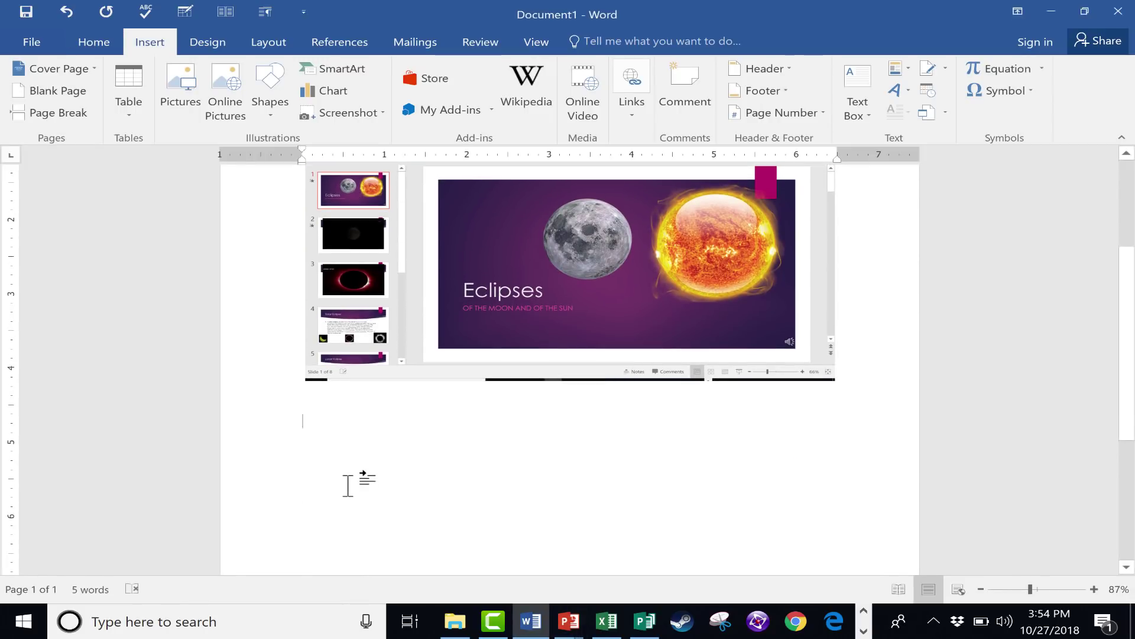
scroll(348, 228, down, 2)
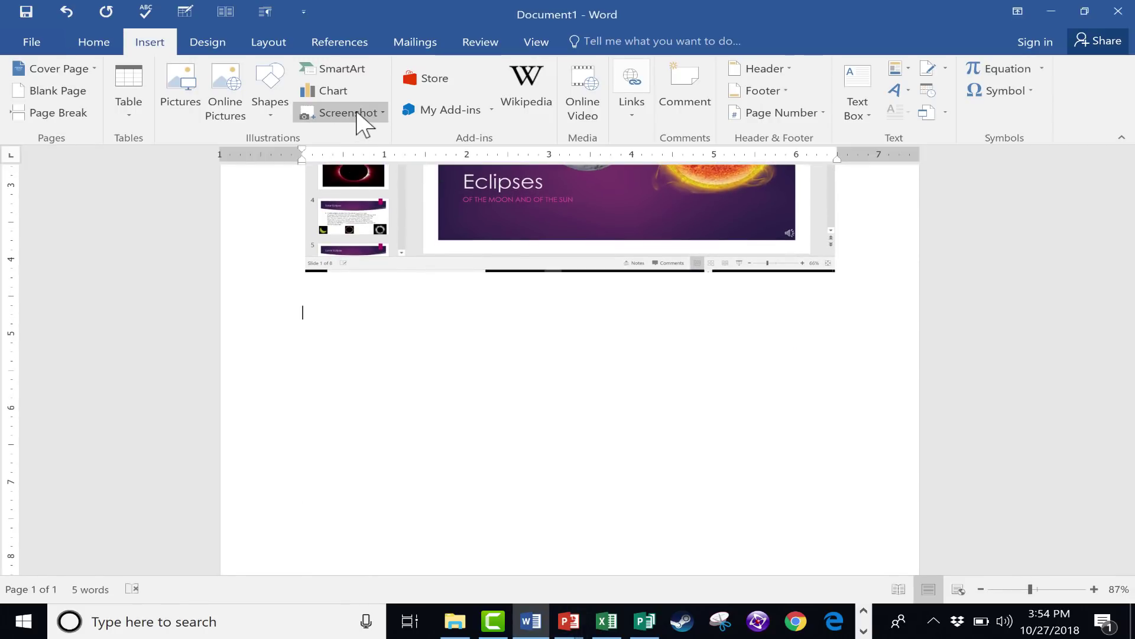
click(356, 111)
click(335, 340)
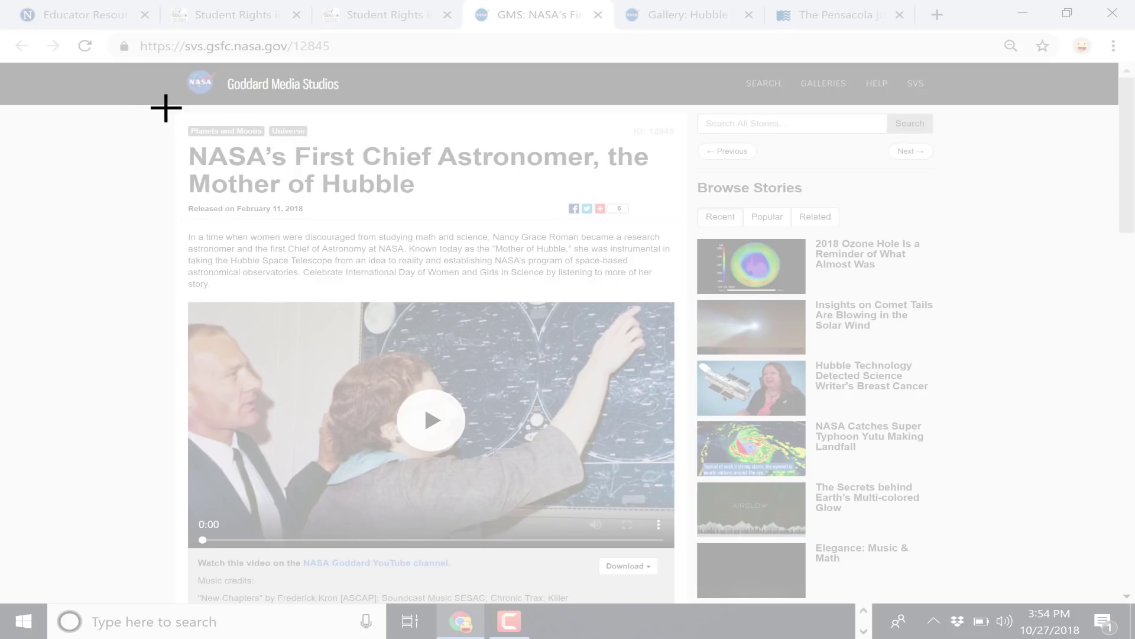
drag(181, 142, 682, 552)
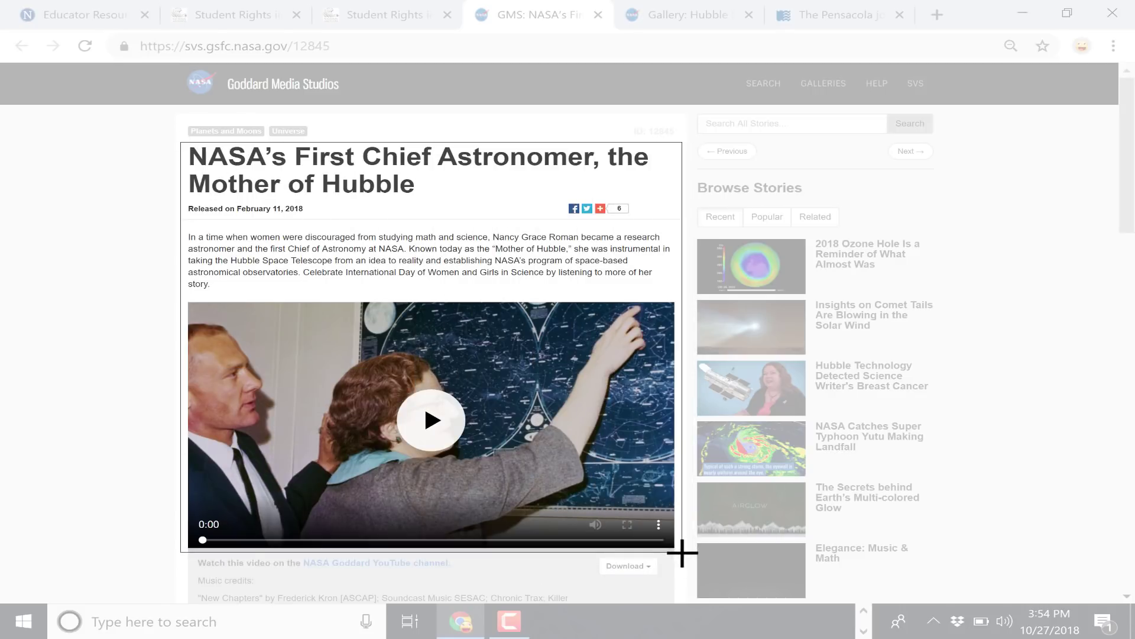
drag(682, 553, 682, 552)
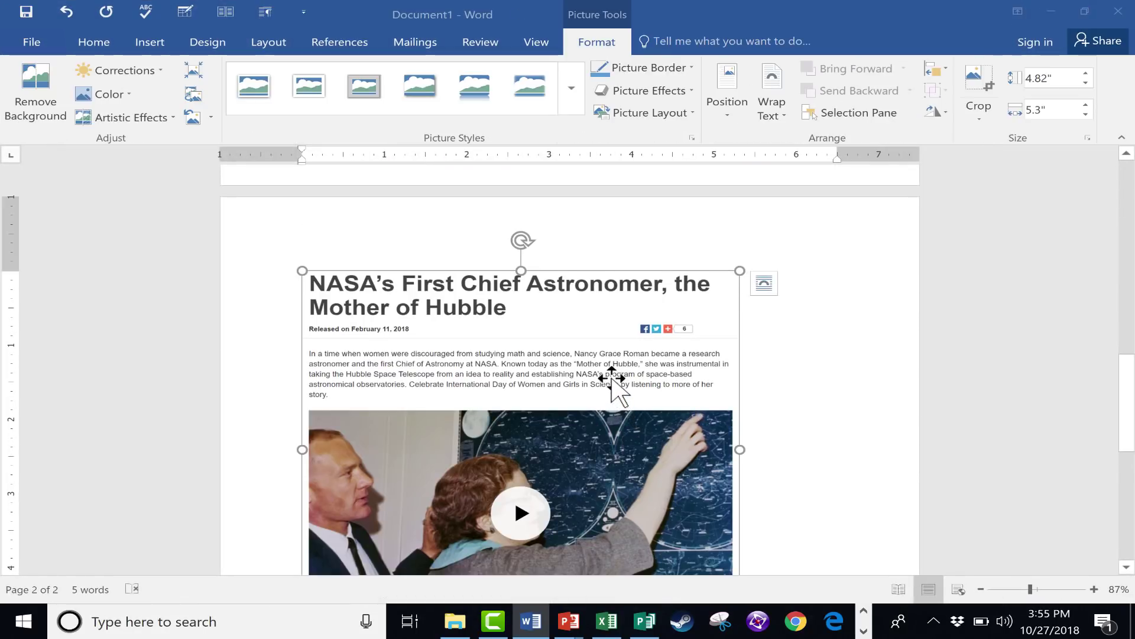
scroll(614, 380, down, 1)
key(Delete)
scroll(595, 364, up, 5)
scroll(640, 456, down, 3)
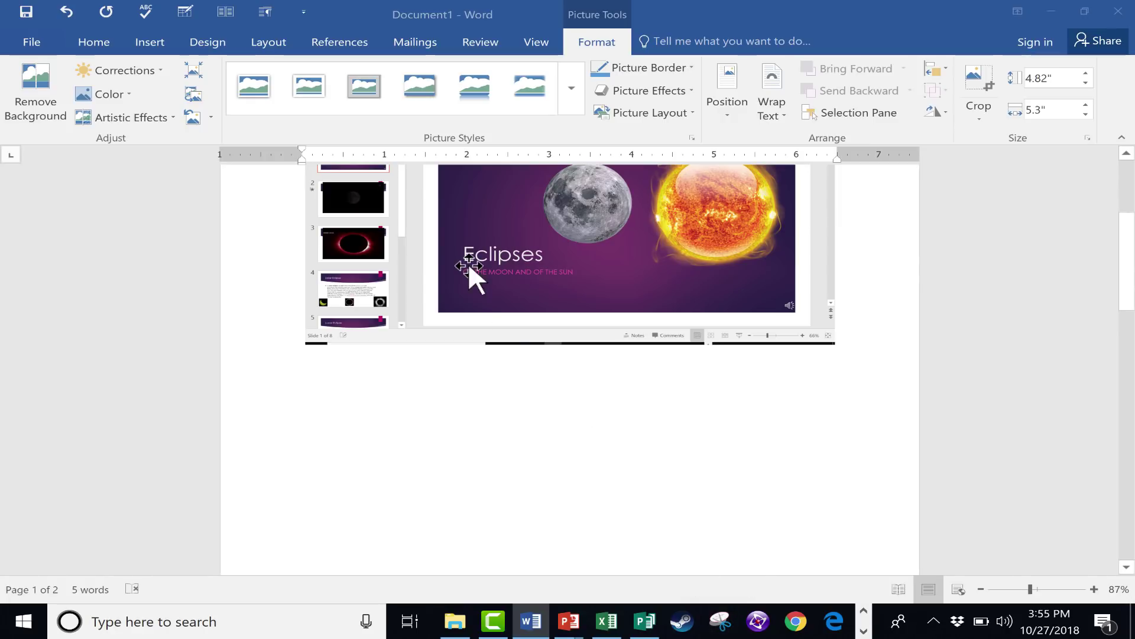
click(156, 47)
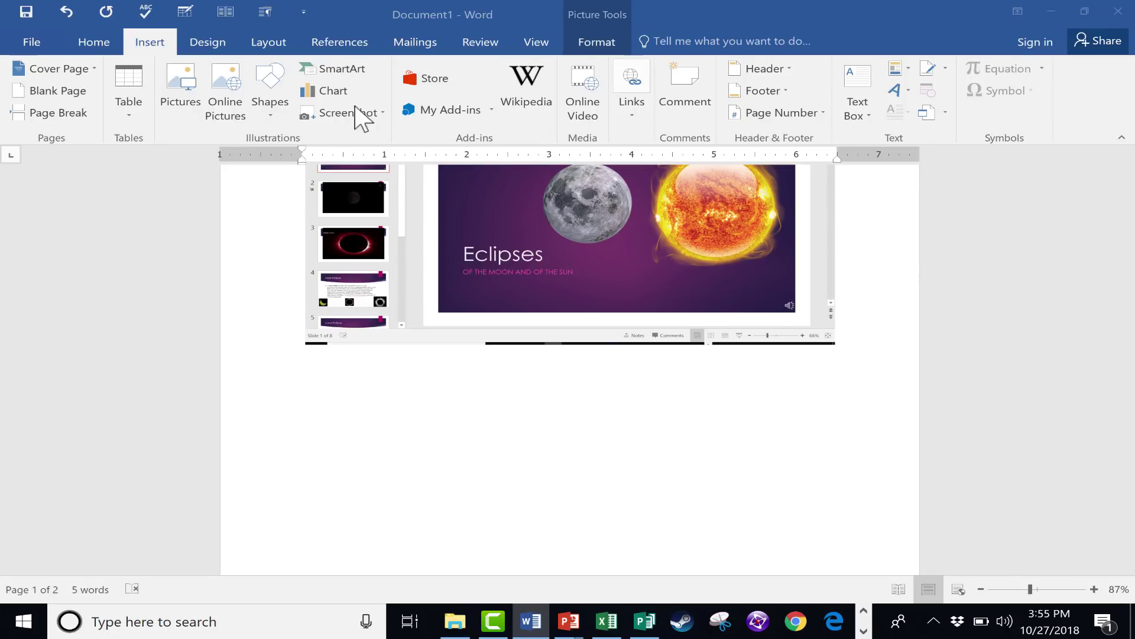
click(381, 113)
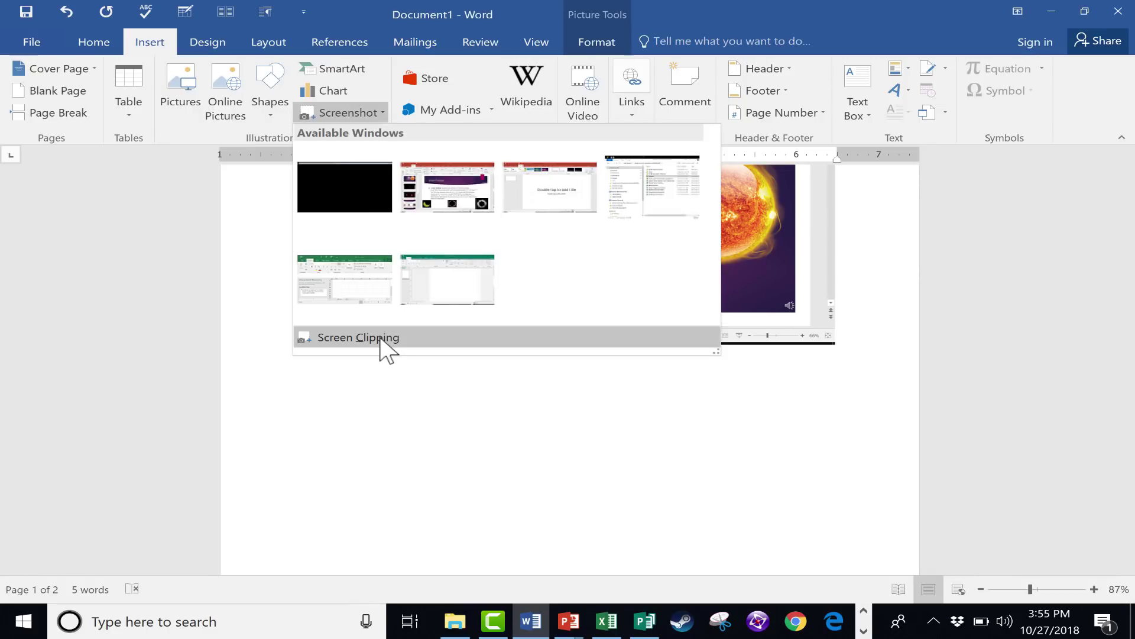
Step: Rotate the Eclipses screenshot, return it to level, and shrink it from a corner
click(363, 418)
scroll(558, 418, up, 3)
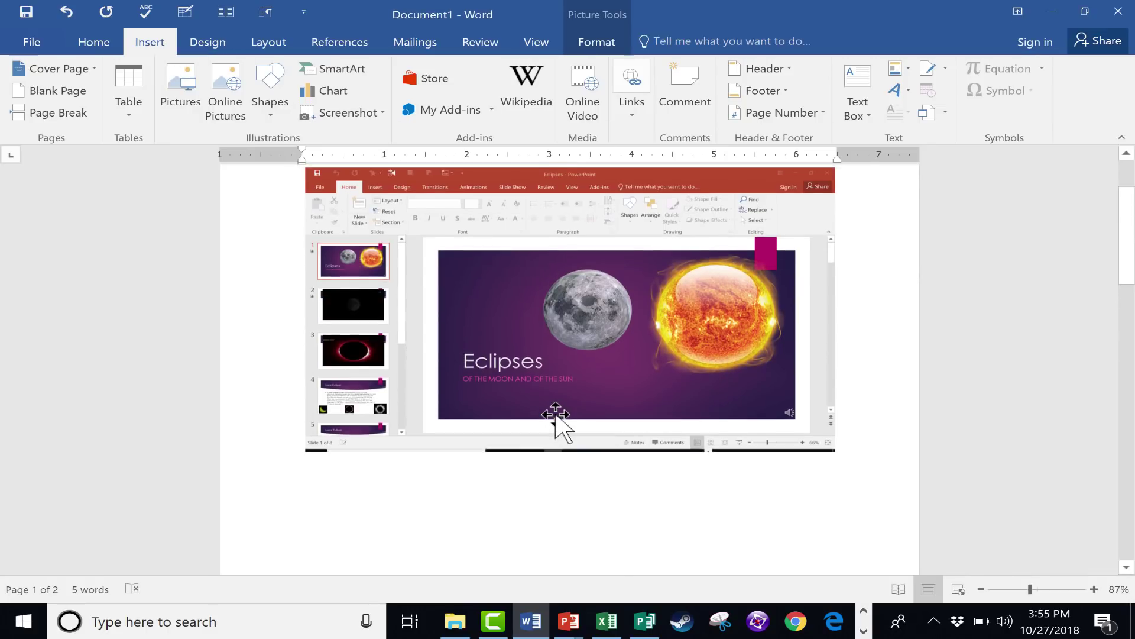
scroll(556, 412, up, 2)
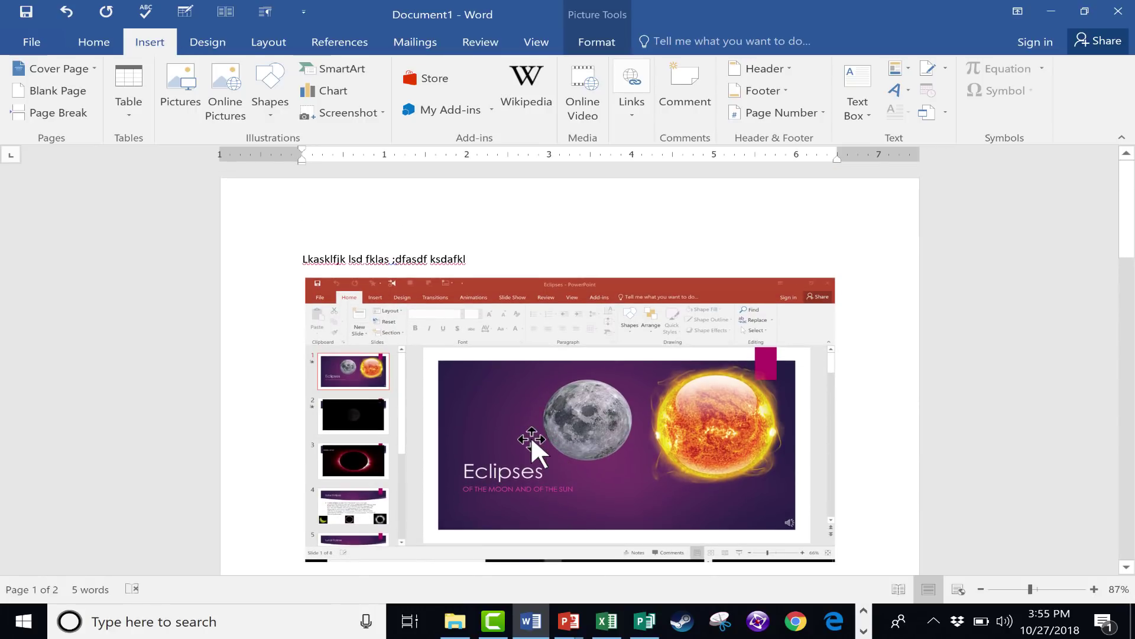
click(530, 435)
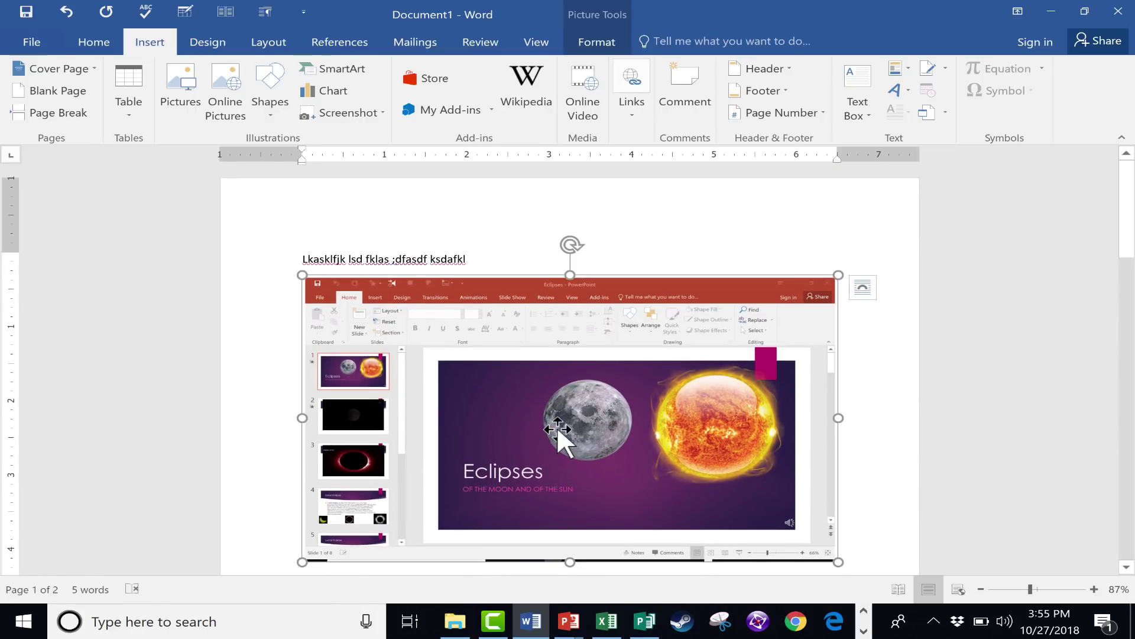
drag(575, 245, 665, 361)
drag(668, 255, 609, 246)
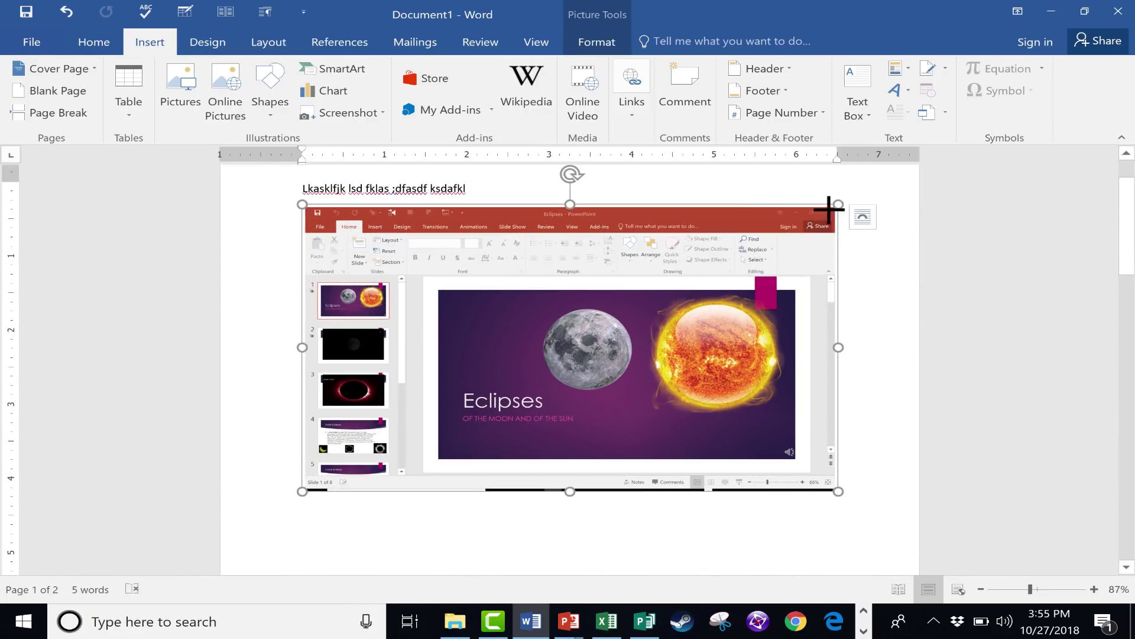
drag(826, 210, 700, 269)
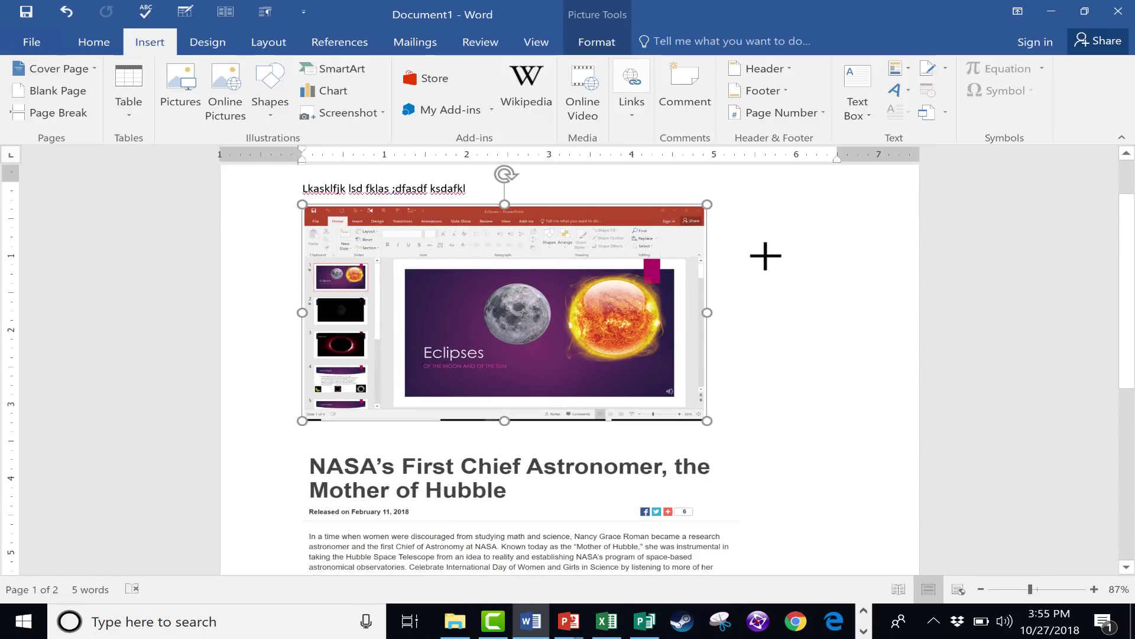
Step: Tilt and straighten the NASA article image, then reselect the Eclipses screenshot
click(509, 473)
drag(499, 281, 520, 274)
scroll(532, 330, down, 3)
scroll(532, 325, up, 15)
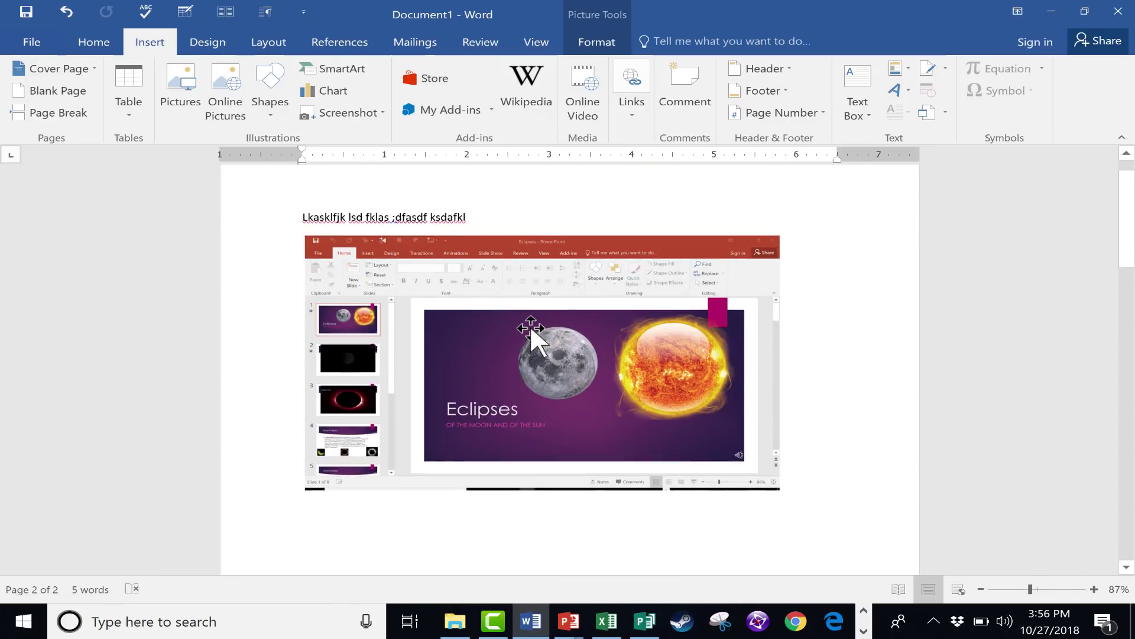
click(519, 312)
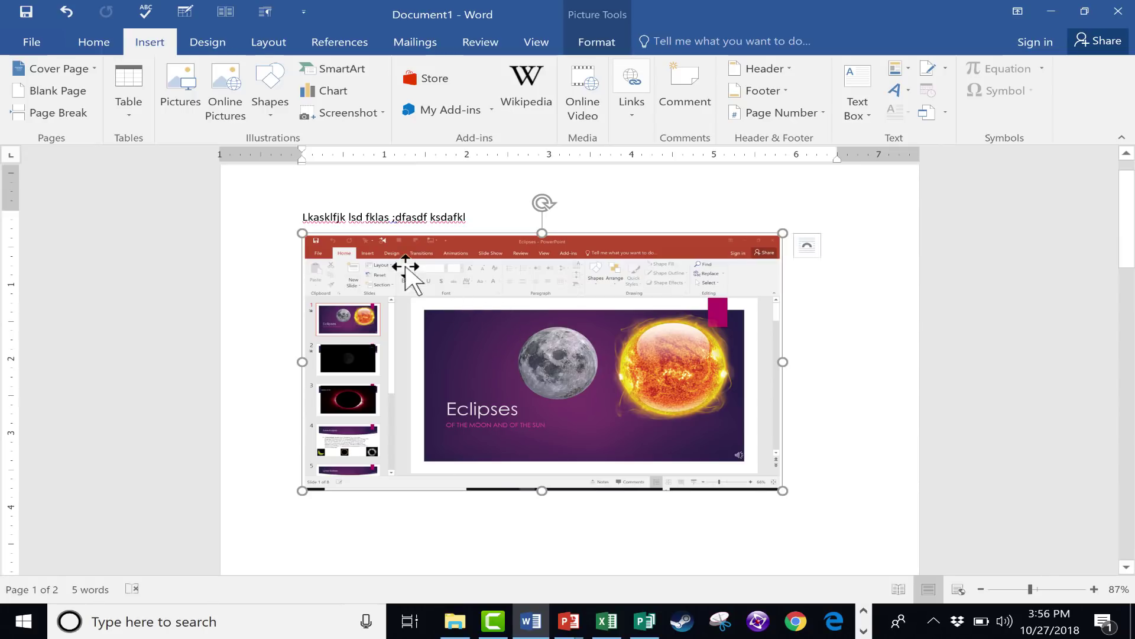
scroll(456, 339, up, 1)
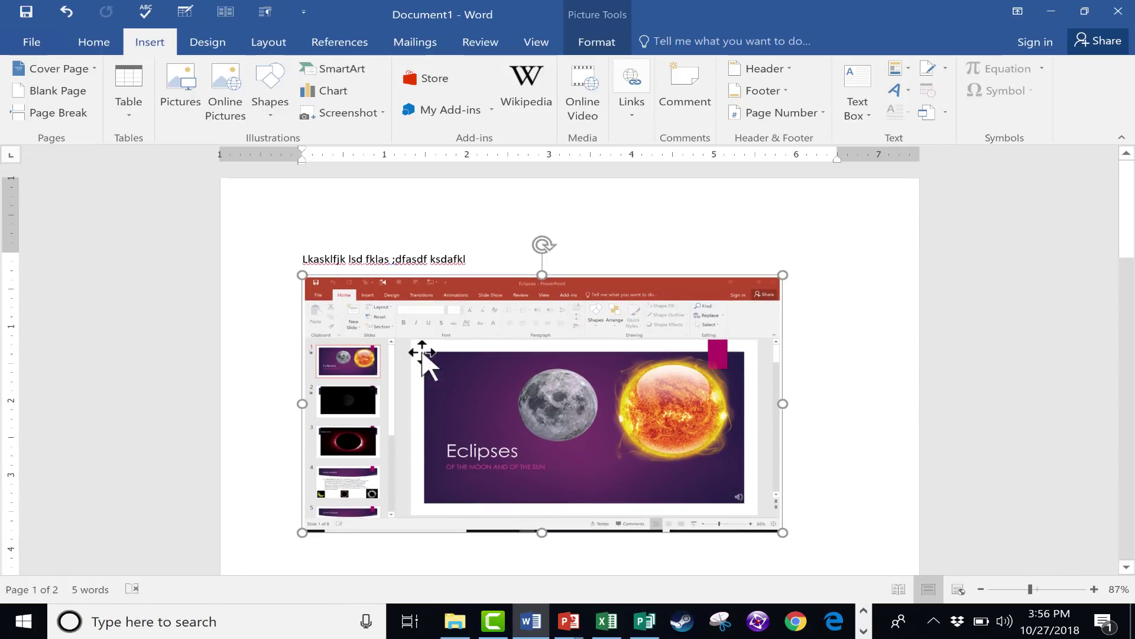
scroll(461, 347, down, 2)
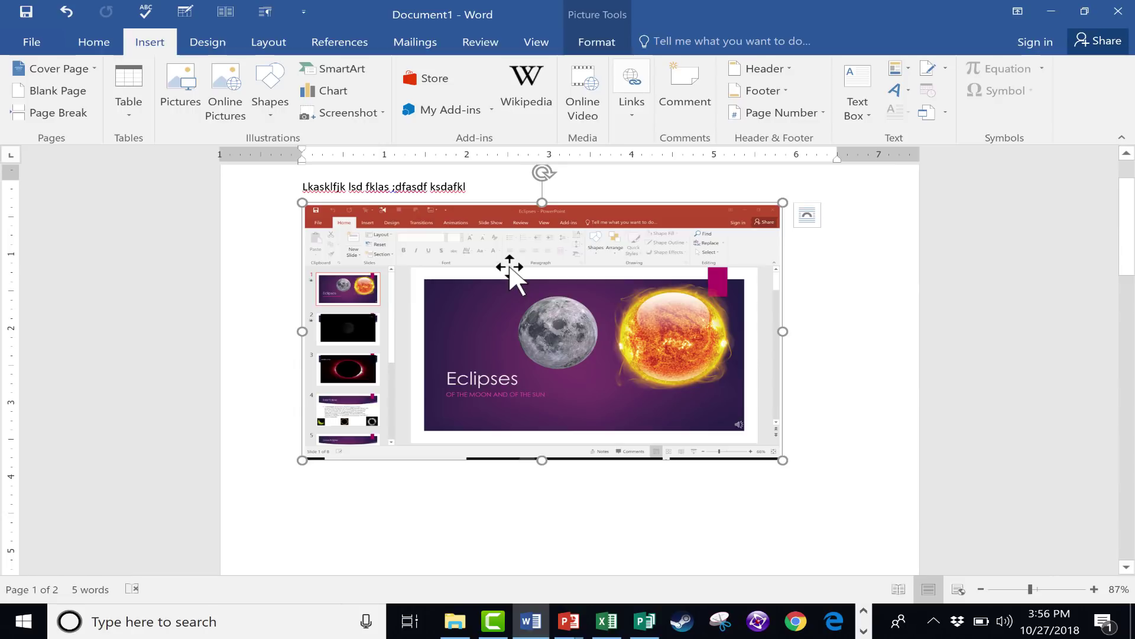
scroll(510, 268, up, 2)
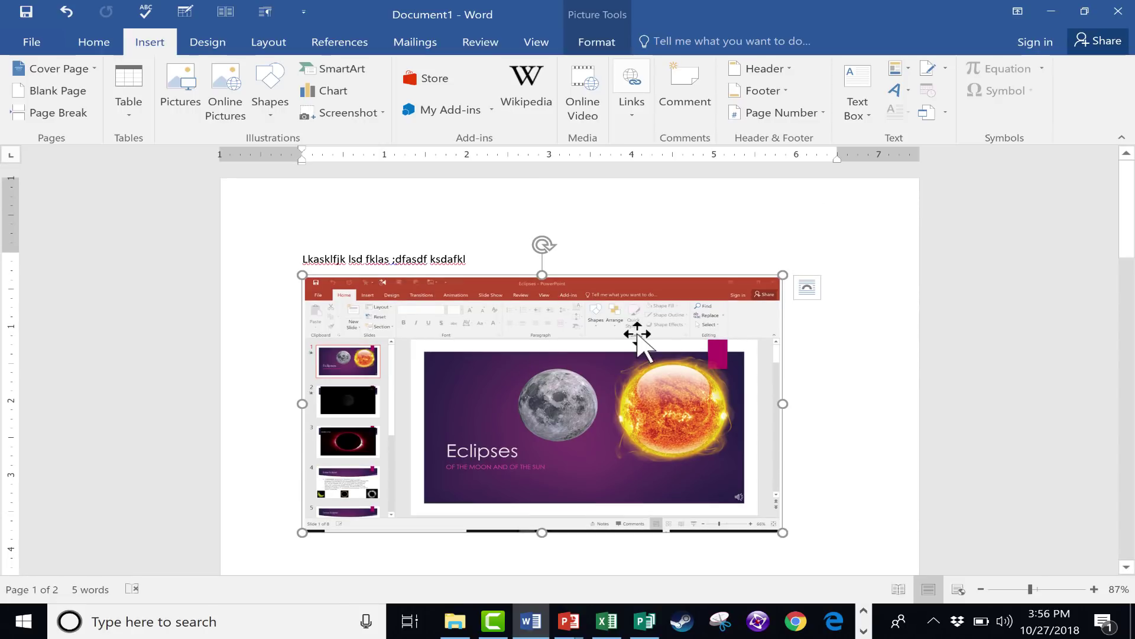
Step: Crop the Eclipses screenshot to the title slide, trimming ribbon, thumbnail pane, status bar and right edge
right_click(639, 336)
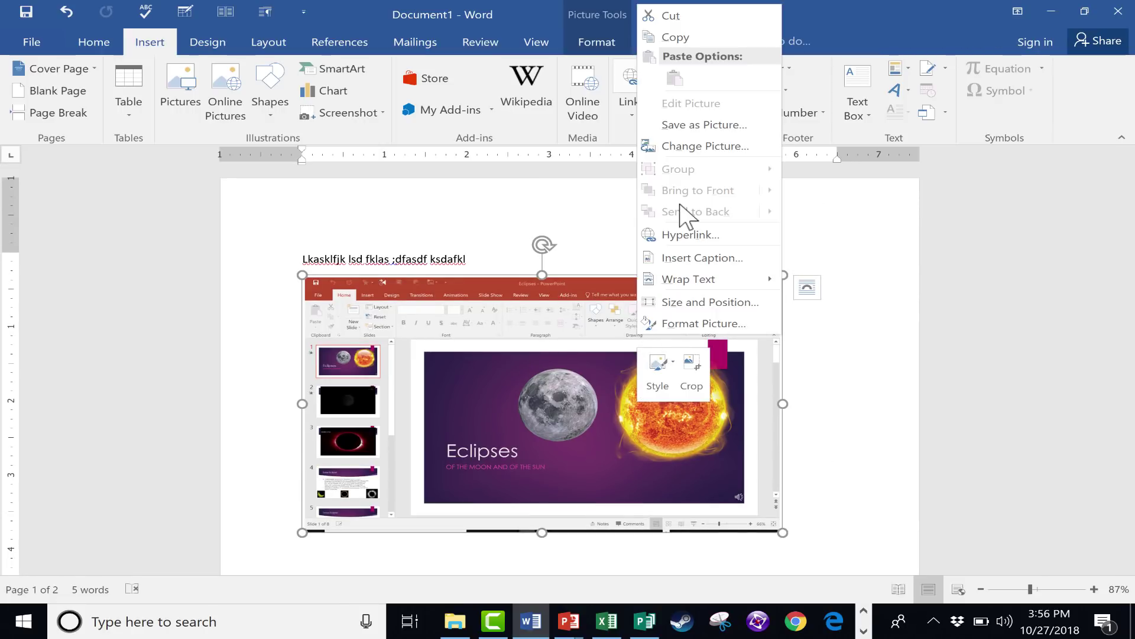
click(696, 381)
scroll(579, 325, down, 1)
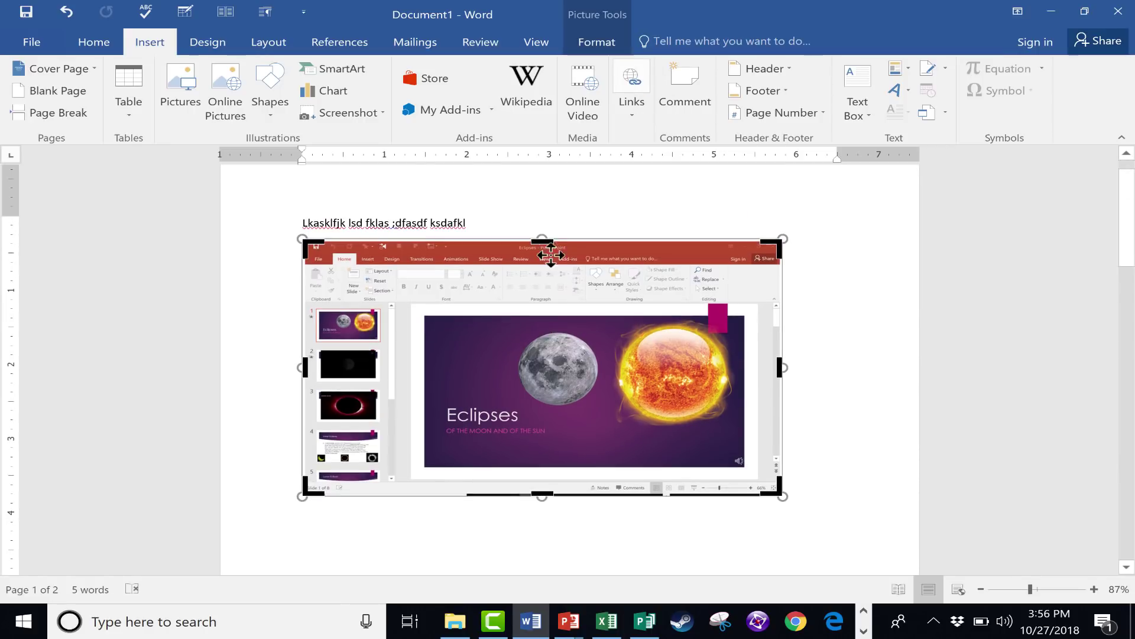
drag(542, 239, 540, 304)
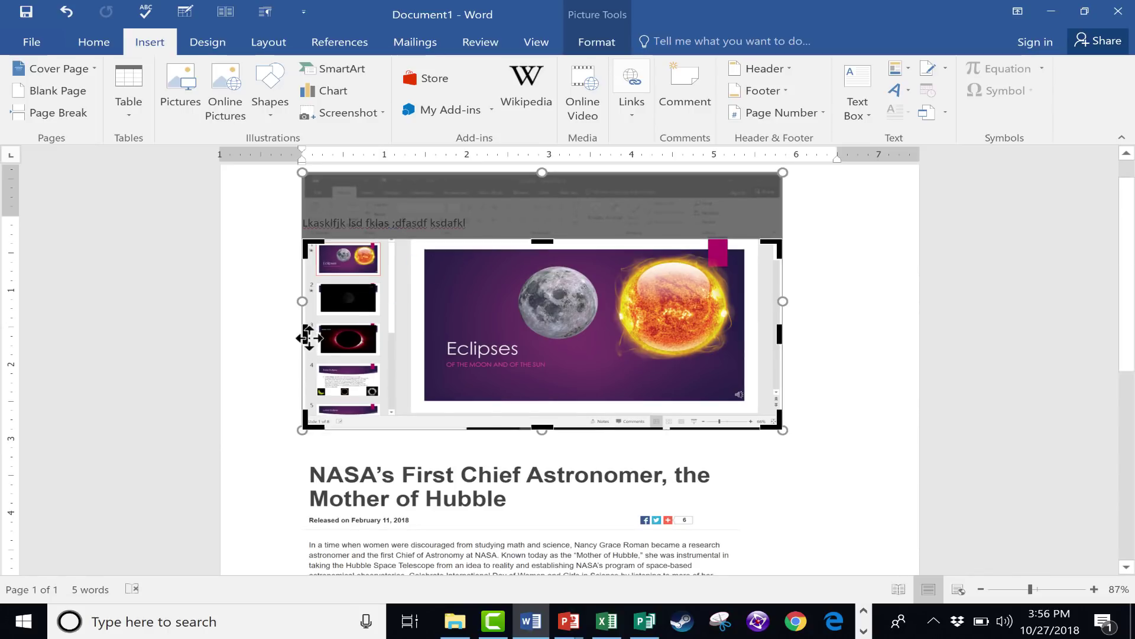
drag(301, 336, 411, 347)
drag(490, 424, 496, 408)
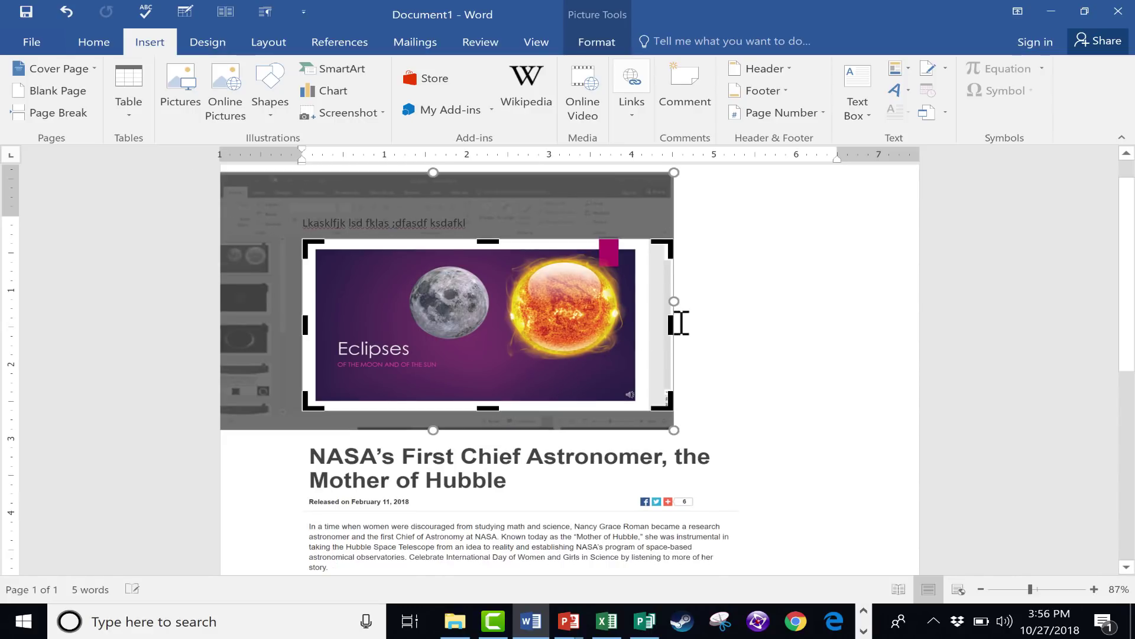
drag(673, 323, 644, 322)
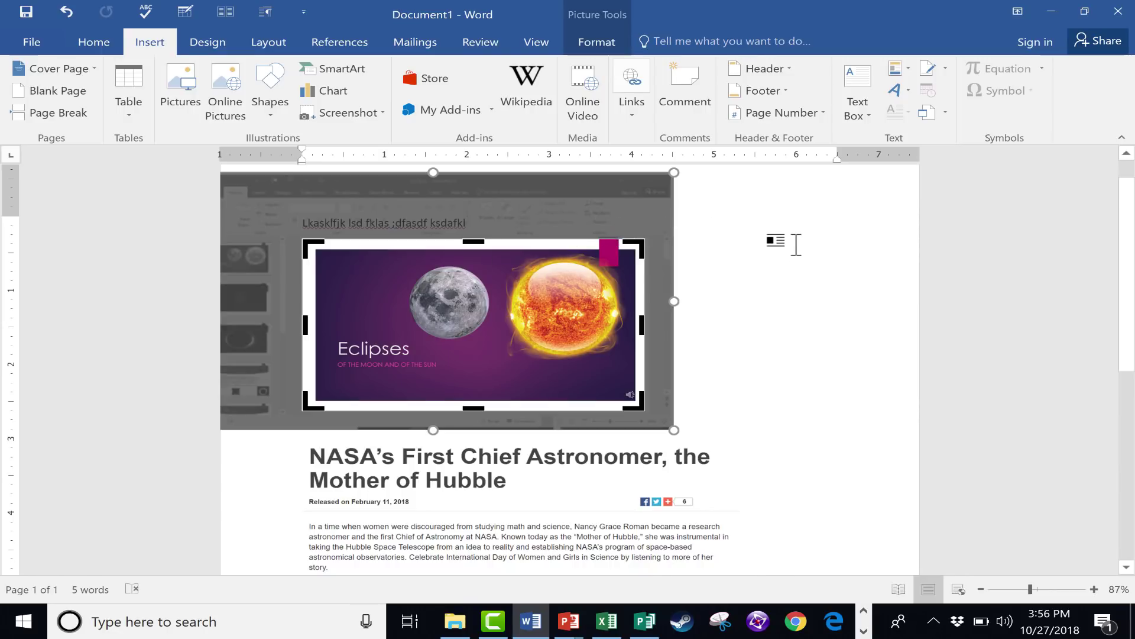
click(793, 246)
drag(567, 322, 573, 321)
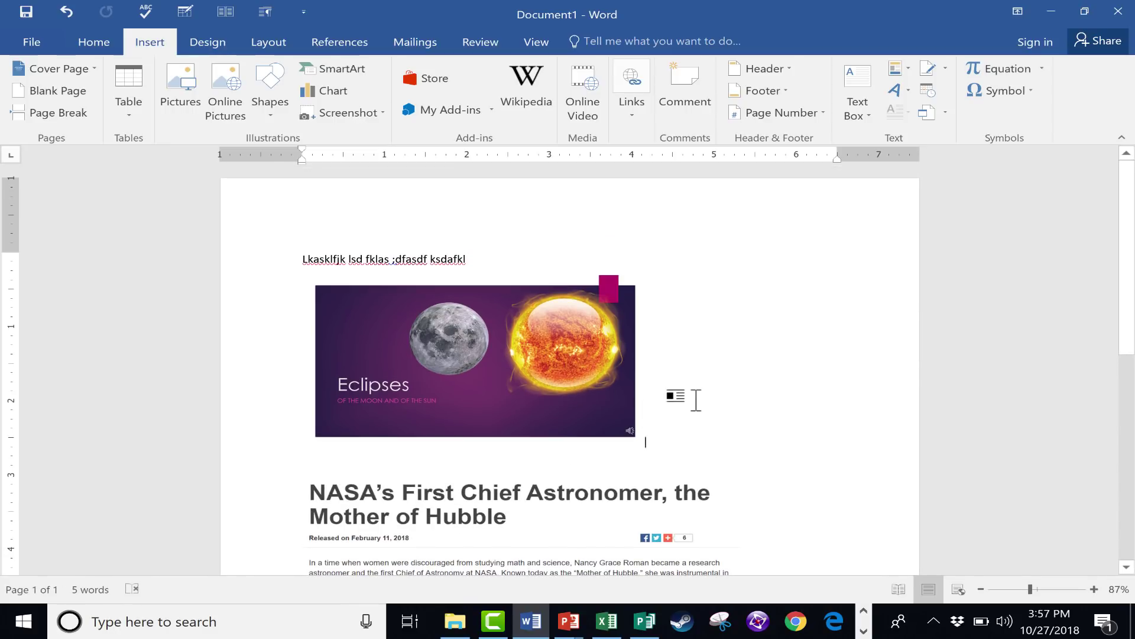
Step: Insert a screenshot of the Eclipses window onto slide 1 of Presentation2
click(569, 627)
click(512, 571)
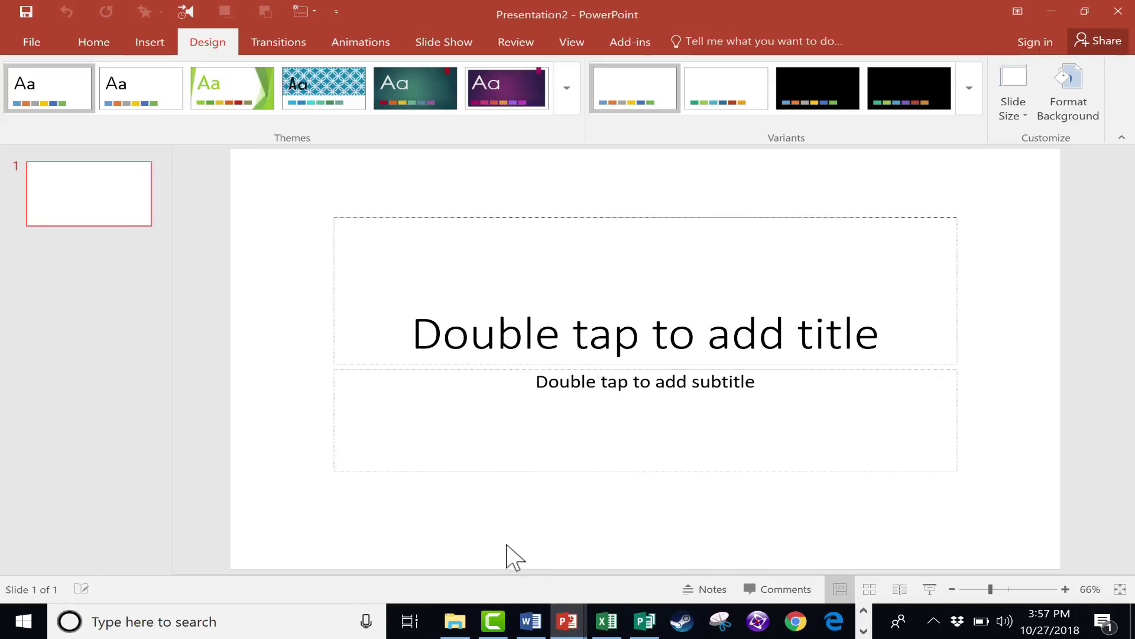
click(153, 38)
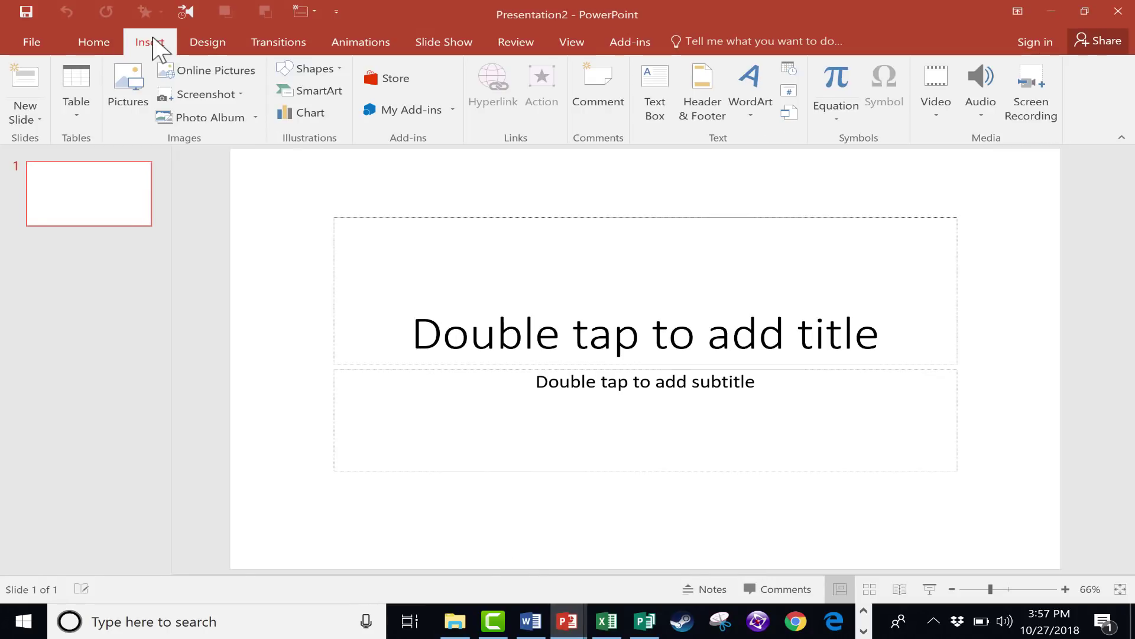
click(223, 96)
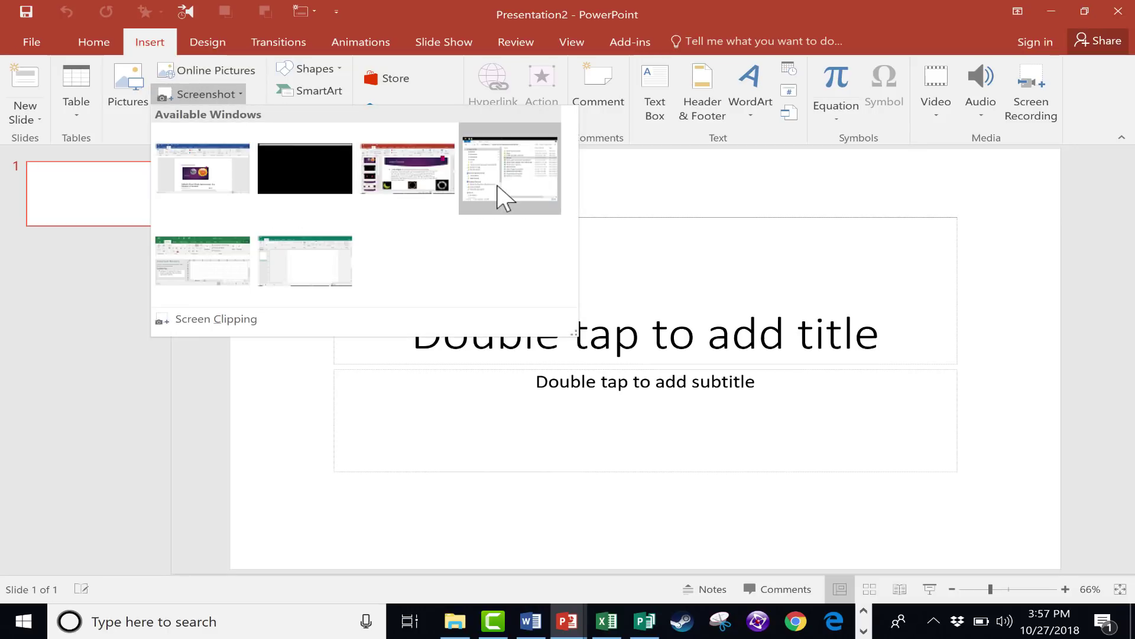
click(402, 180)
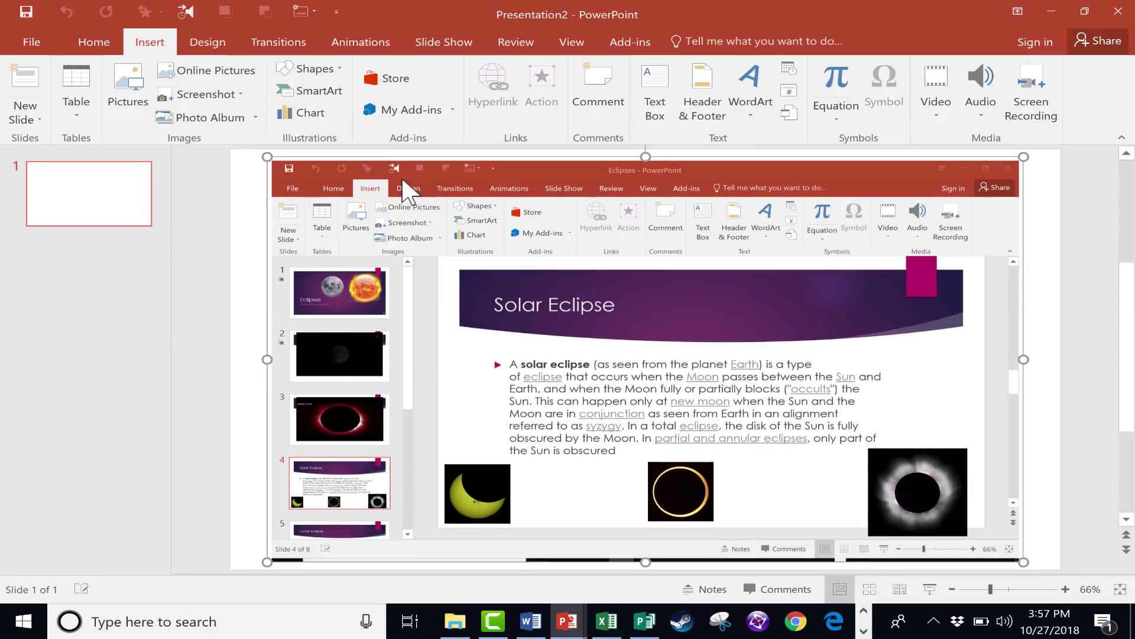
Step: Add a second slide and screen-clip the moon-and-sun picture from the Word page onto it
click(122, 254)
key(Return)
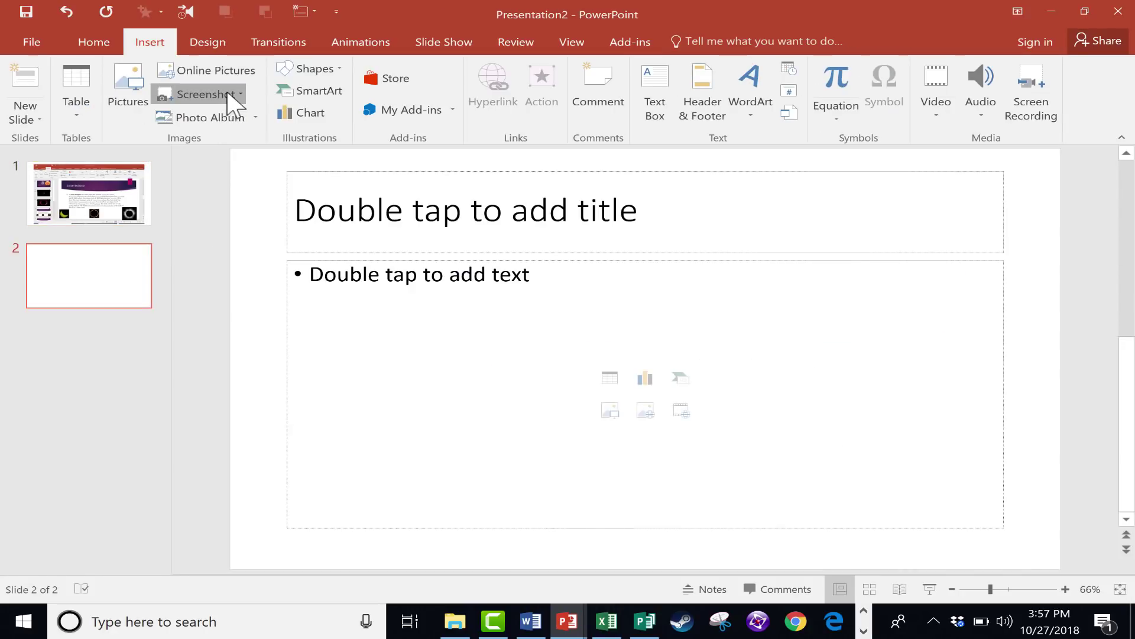
click(228, 93)
click(215, 318)
drag(363, 246, 532, 343)
scroll(591, 585, up, 1)
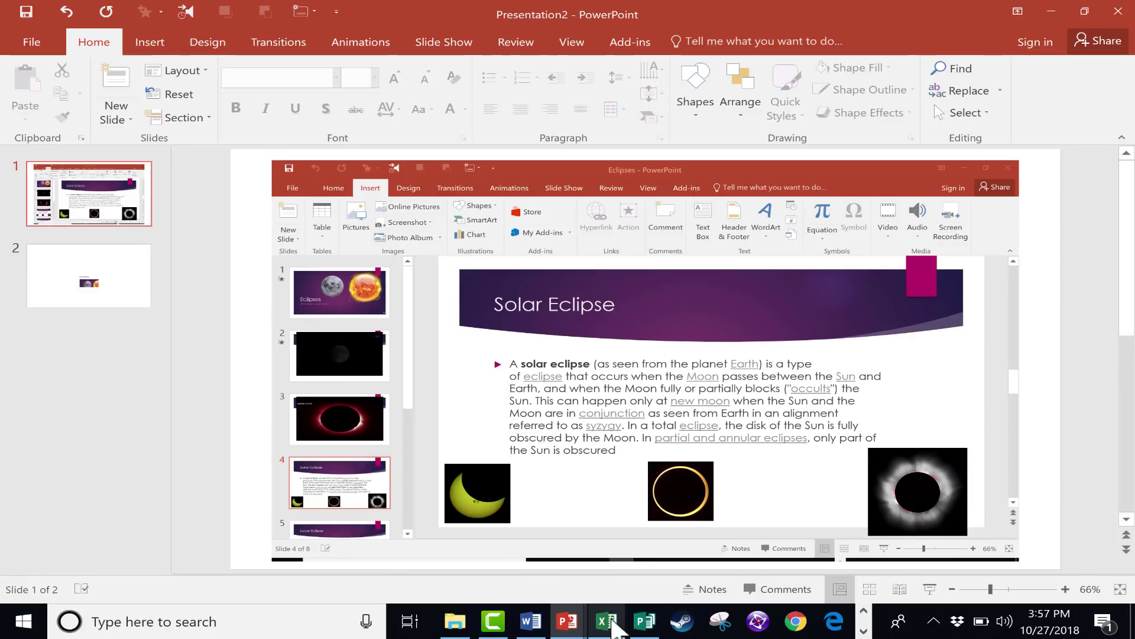
Step: Bring Excel's Book1 to the front, maximize it, and close the Document Recovery panel
click(609, 621)
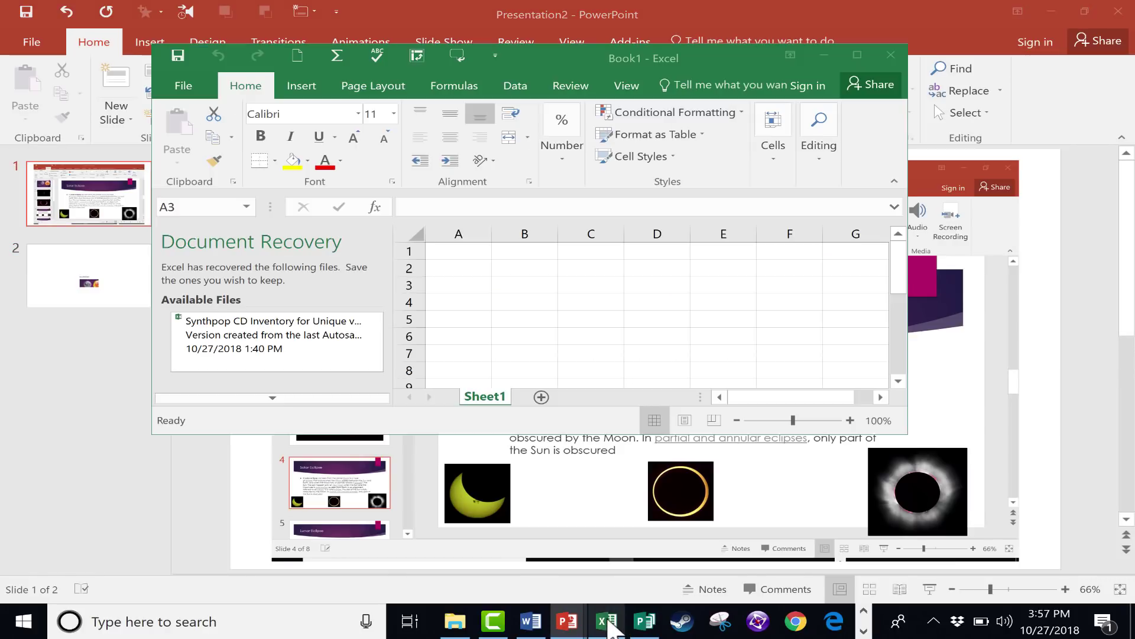
click(857, 55)
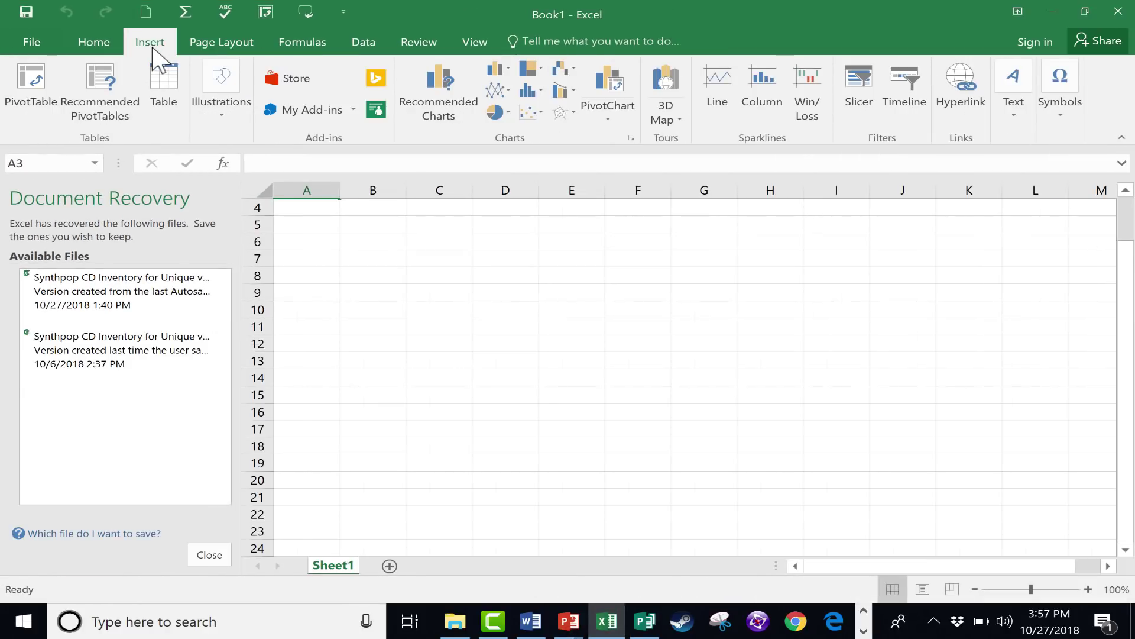
click(209, 554)
scroll(195, 88, down, 1)
Step: Screen-clip PowerPoint's ribbon and title area into the sheet as a 2.7" by 3.62" picture
click(152, 48)
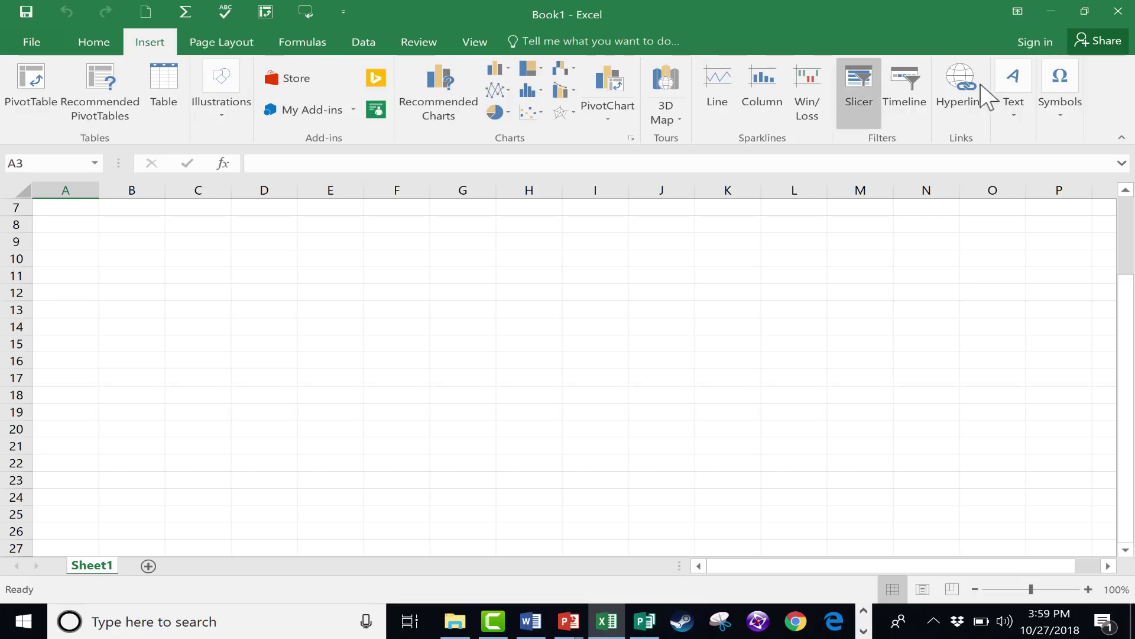
click(219, 108)
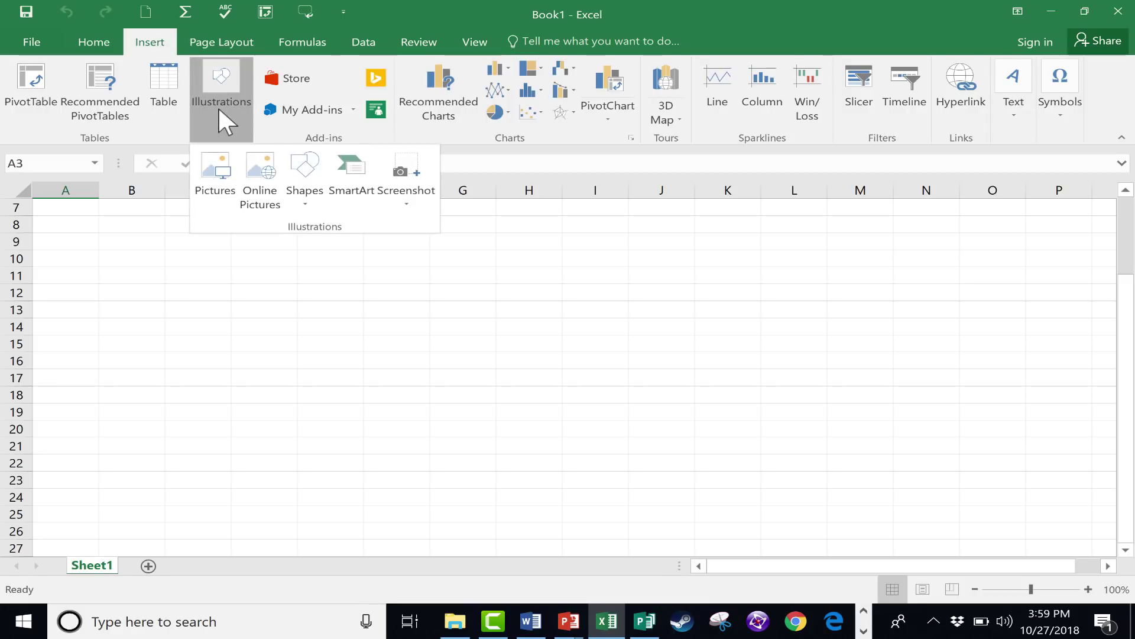
click(421, 168)
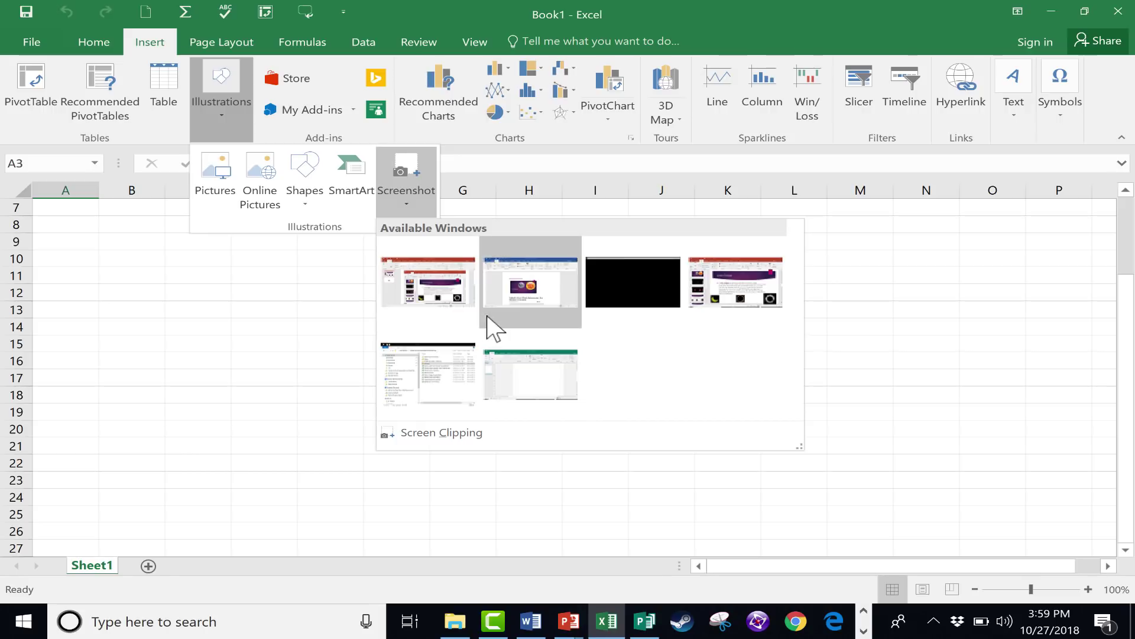
click(424, 436)
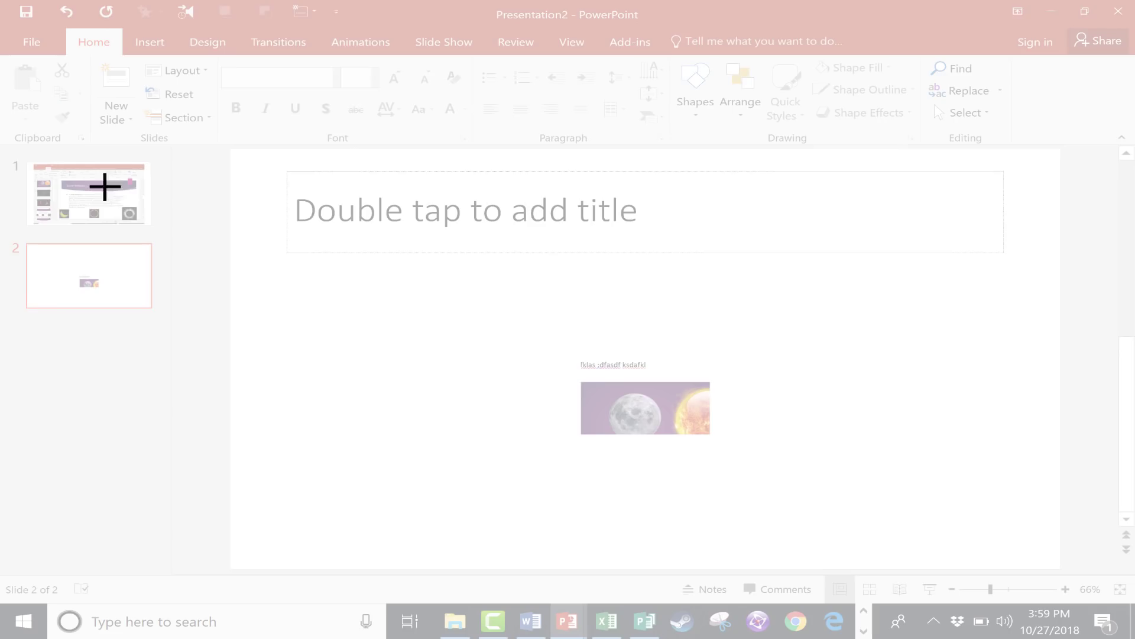
drag(193, 56, 534, 232)
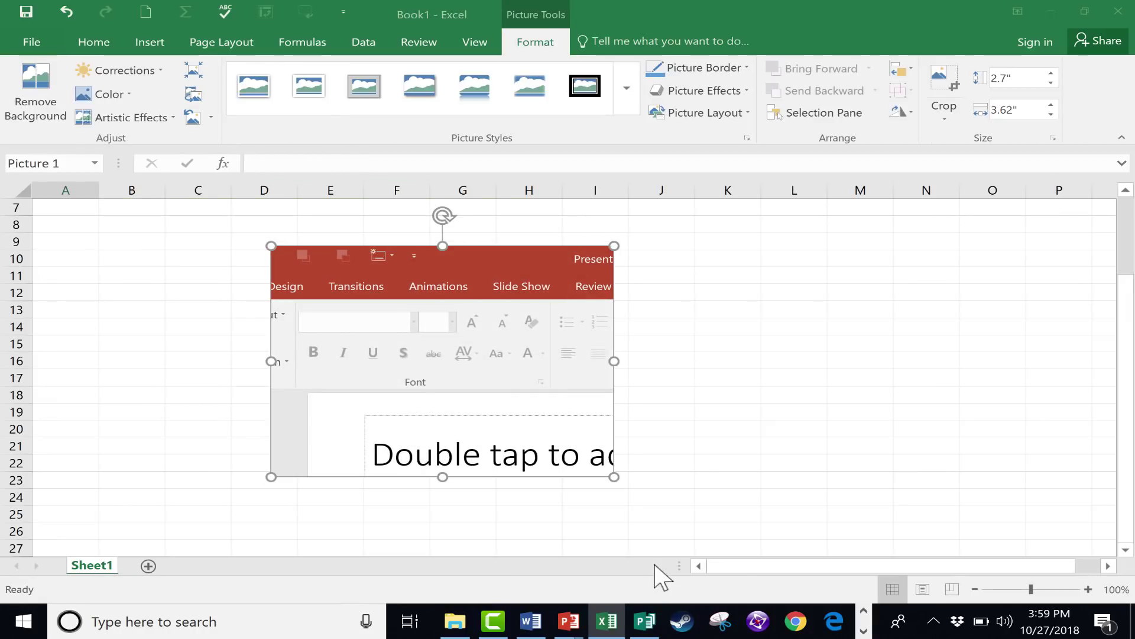
scroll(649, 587, down, 1)
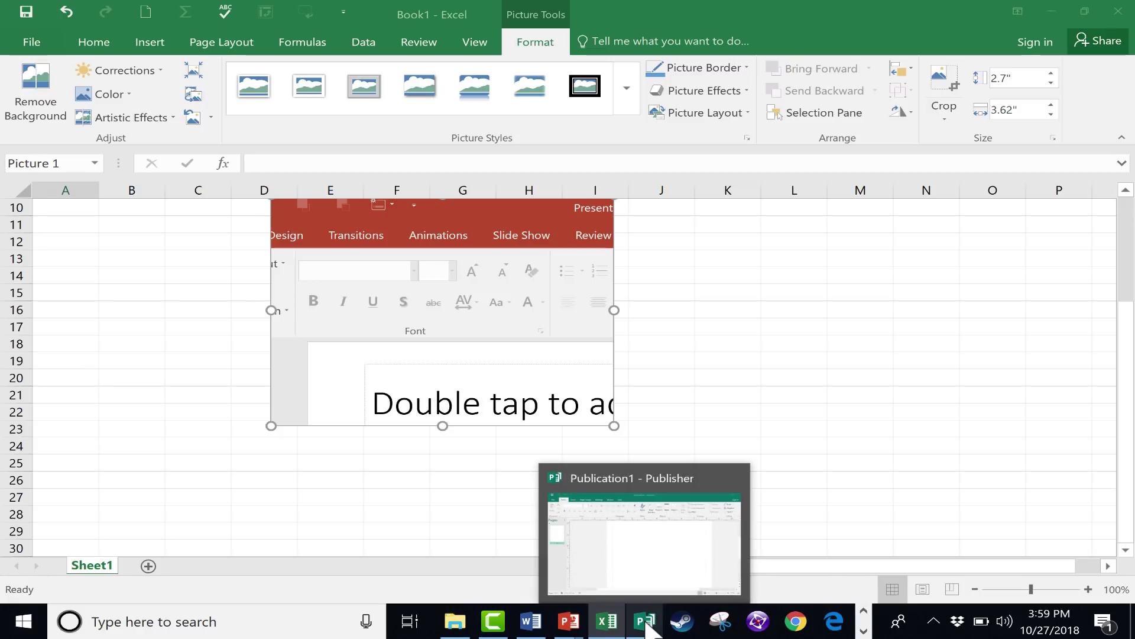
Step: Bring Publisher's blank Publication1 to the front and browse its Insert ribbon
click(646, 622)
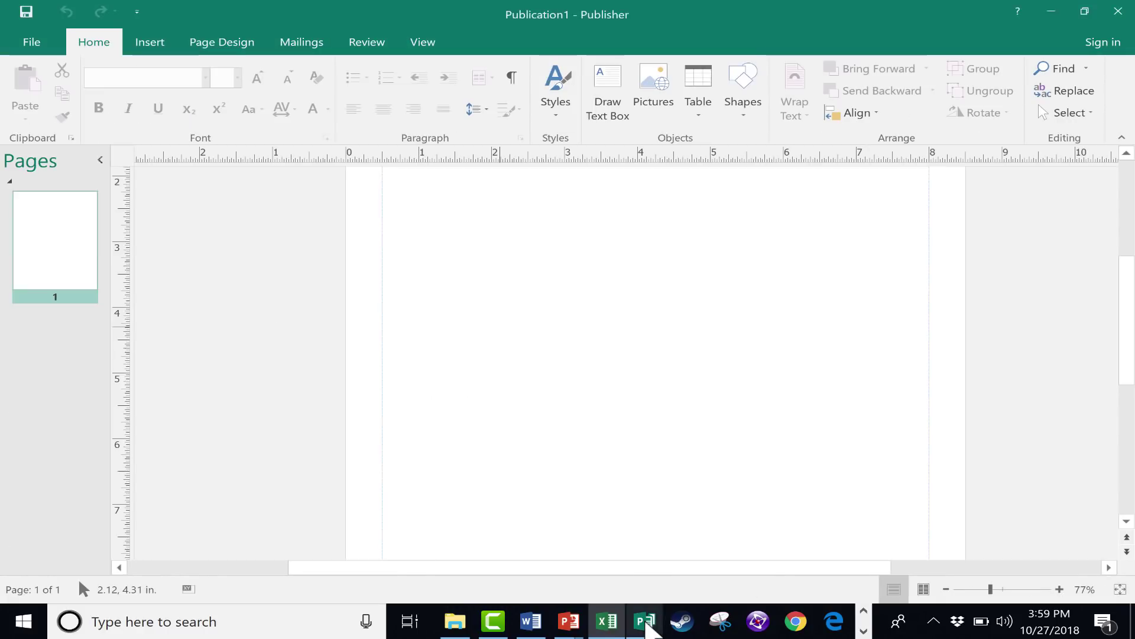
click(149, 42)
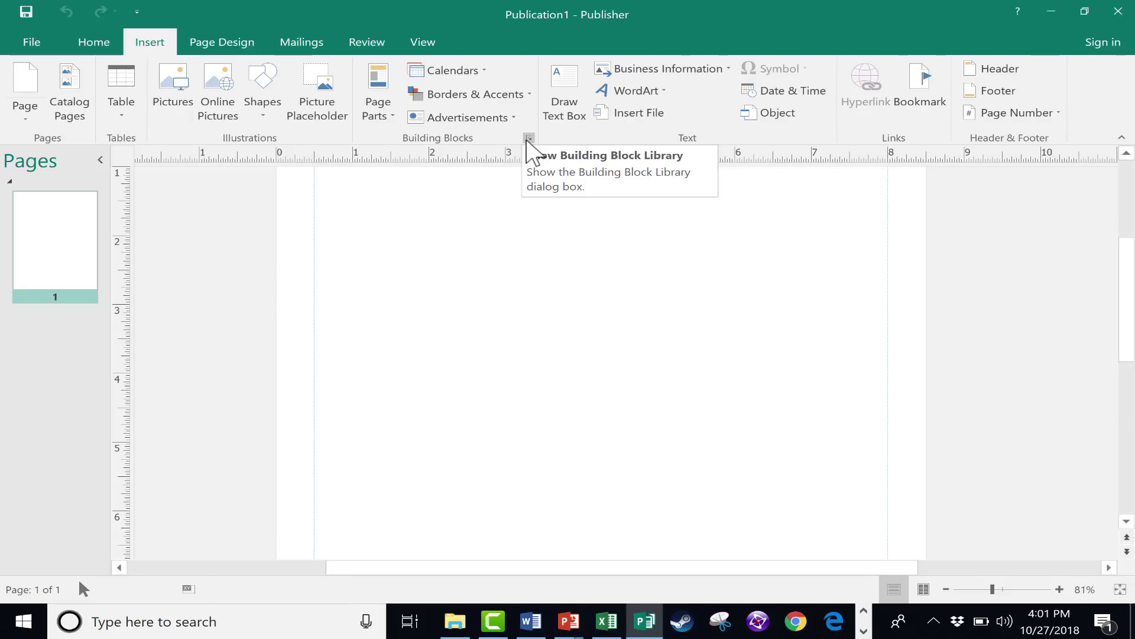
scroll(254, 283, right, 3)
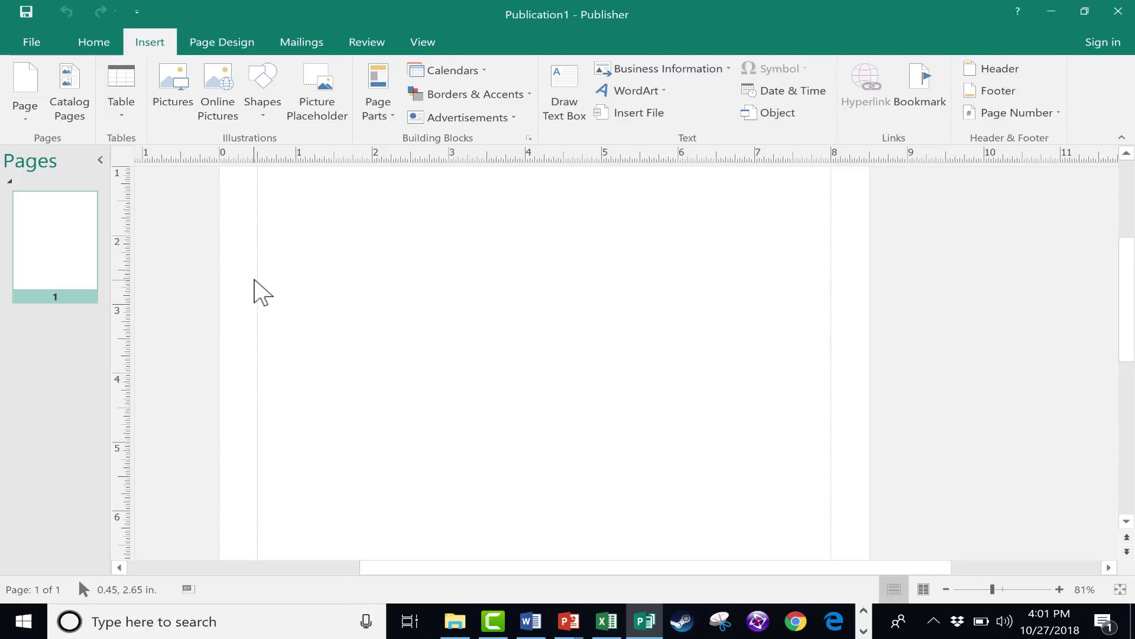
scroll(254, 292, left, 1)
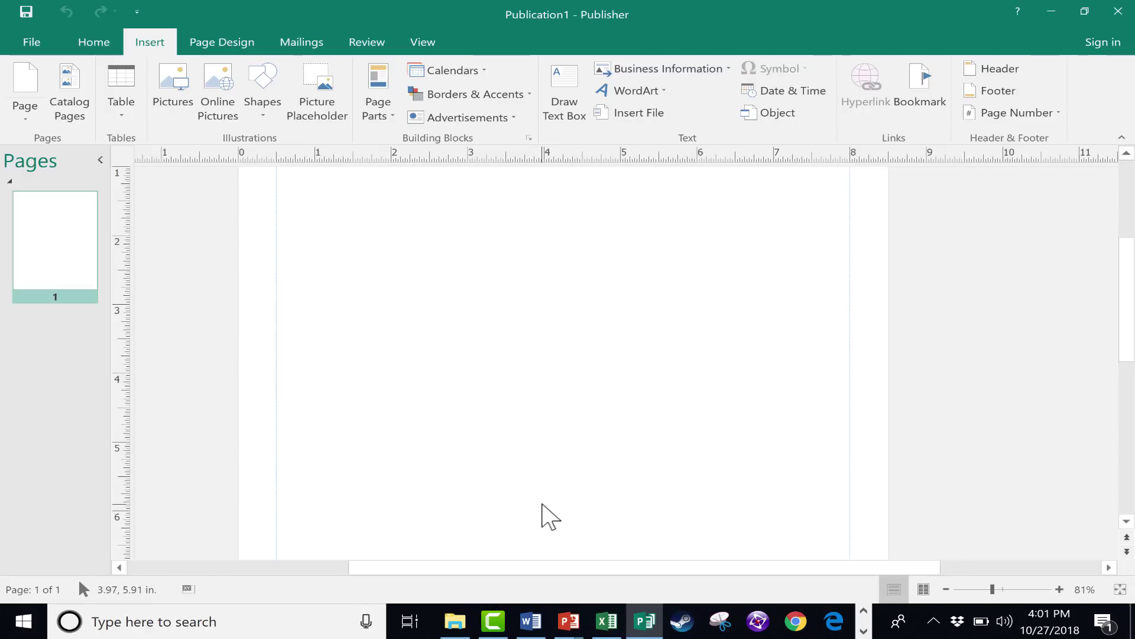
mouse_move(530, 625)
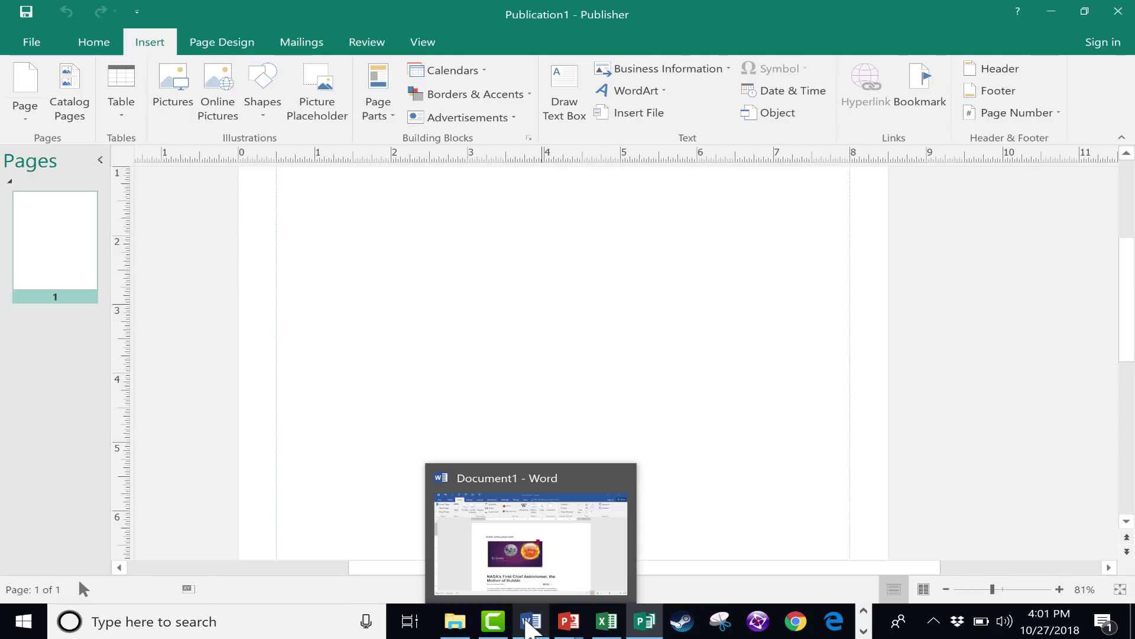
click(531, 626)
mouse_move(568, 621)
click(524, 536)
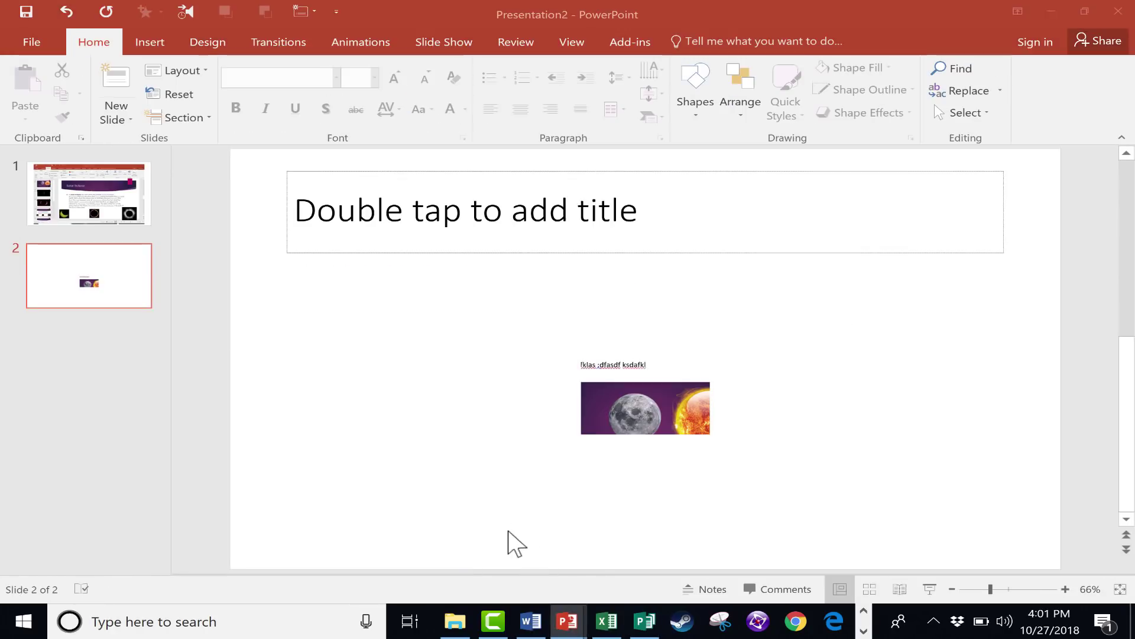
click(599, 622)
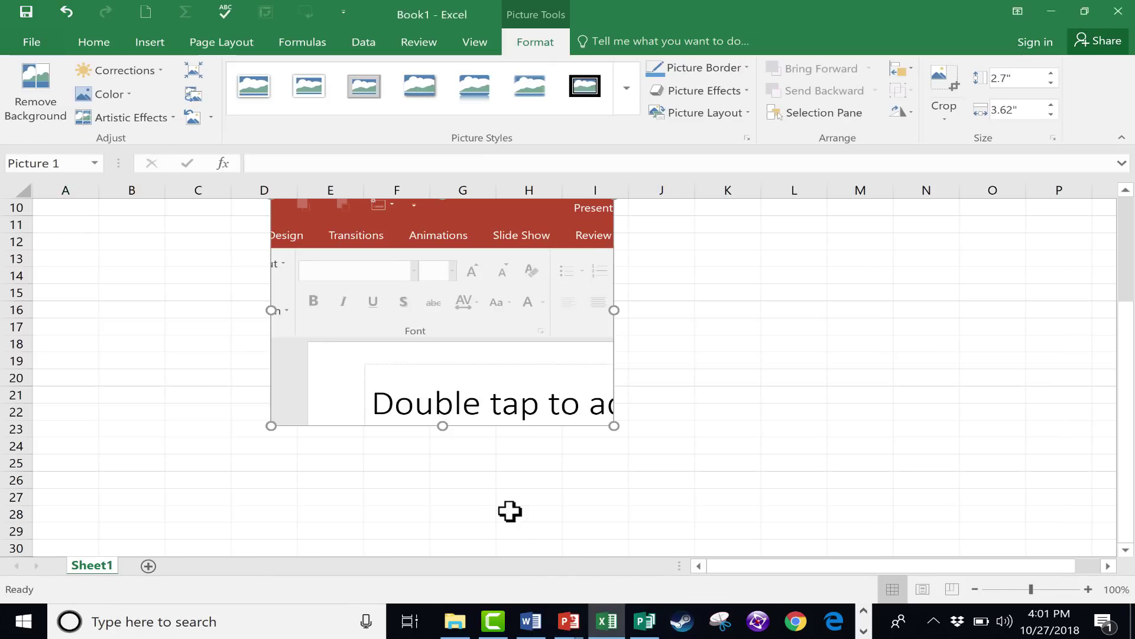
click(151, 42)
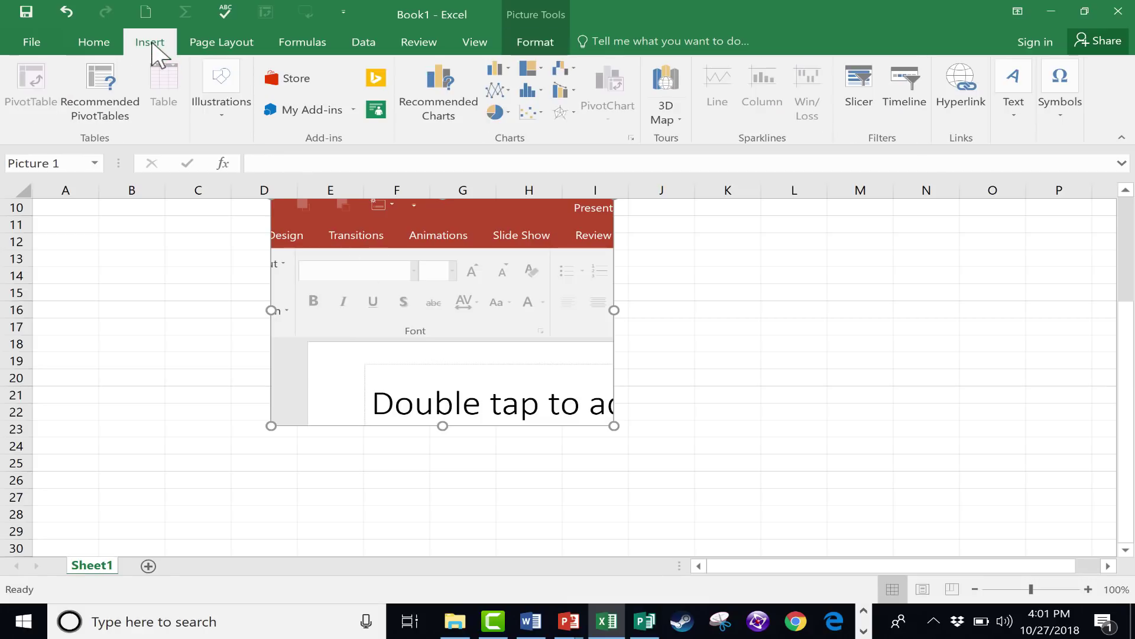
click(221, 94)
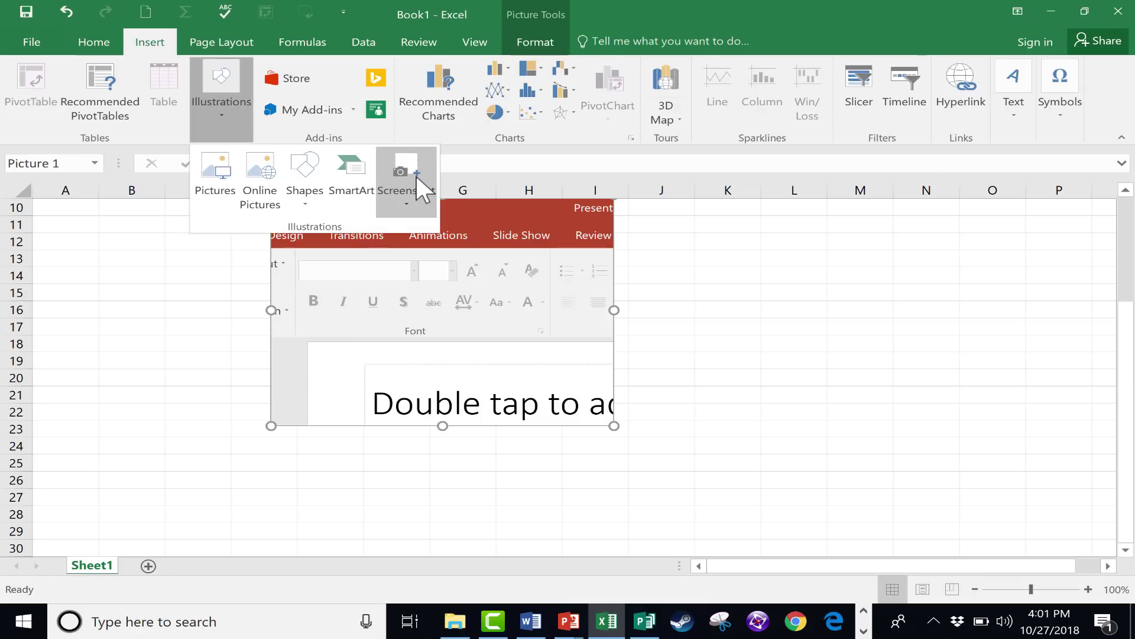
scroll(694, 337, down, 3)
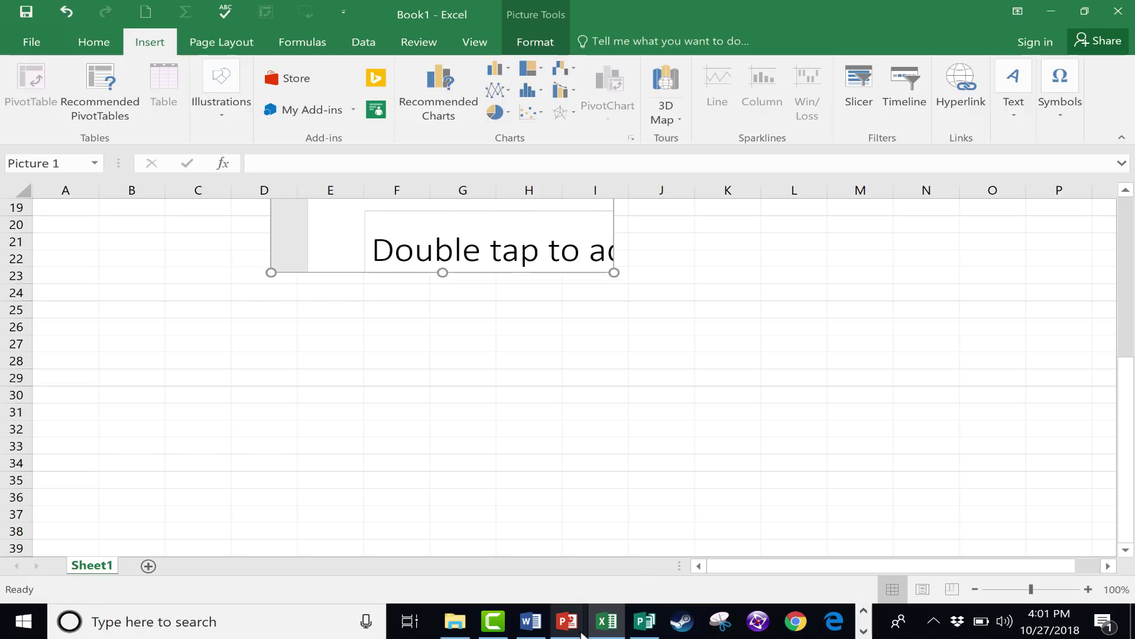
mouse_move(577, 627)
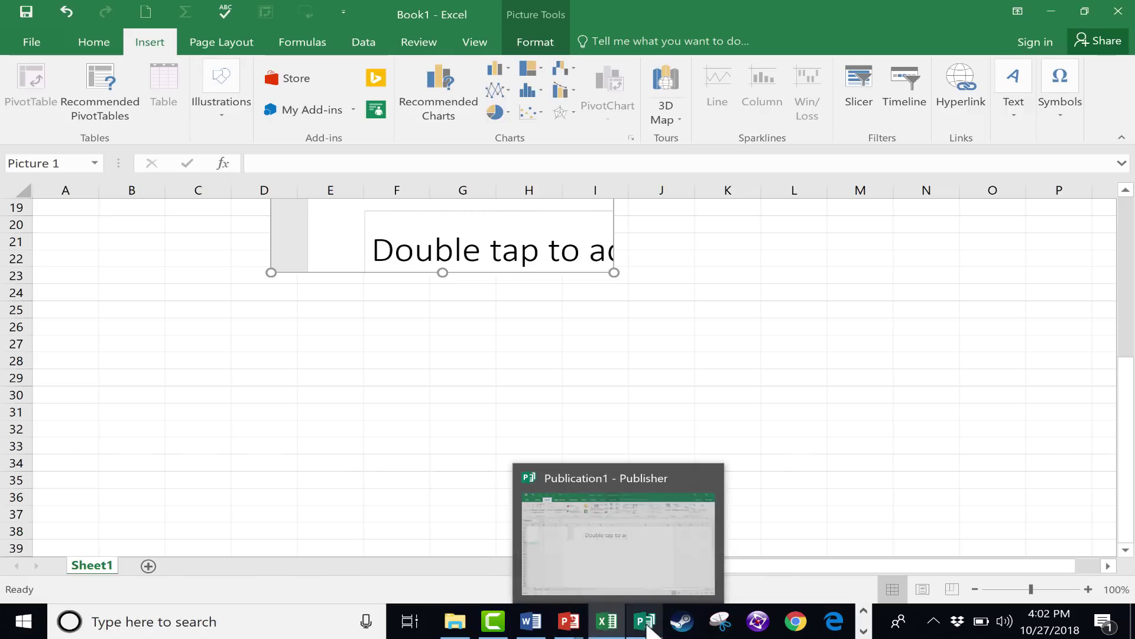
Step: Check the blank Publisher publication, then return to Word's Document1
click(644, 539)
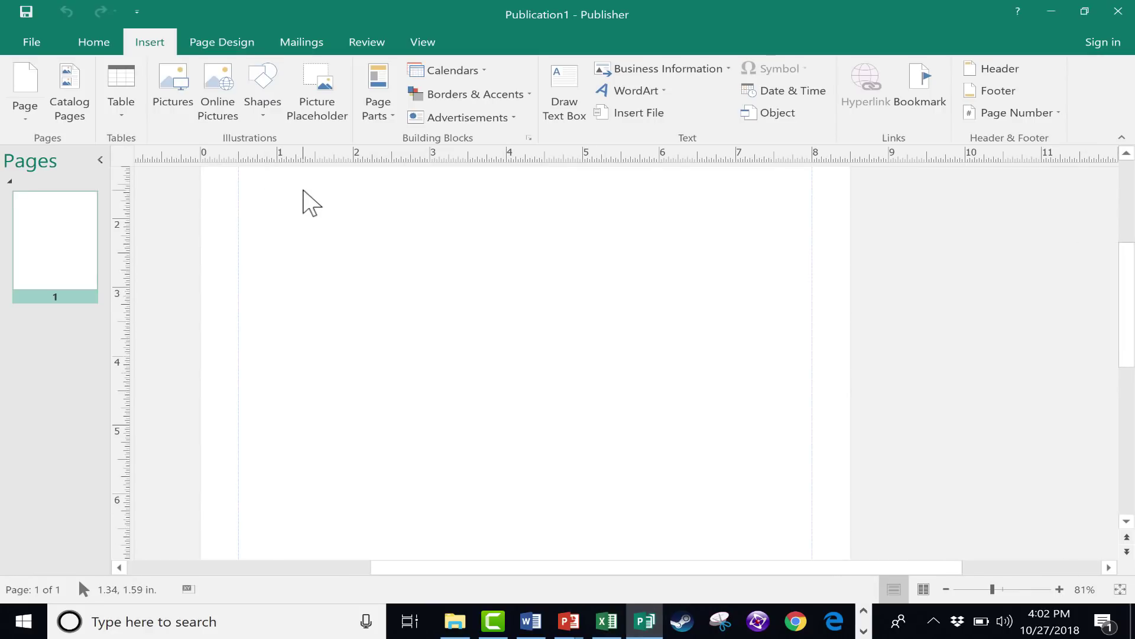
click(529, 622)
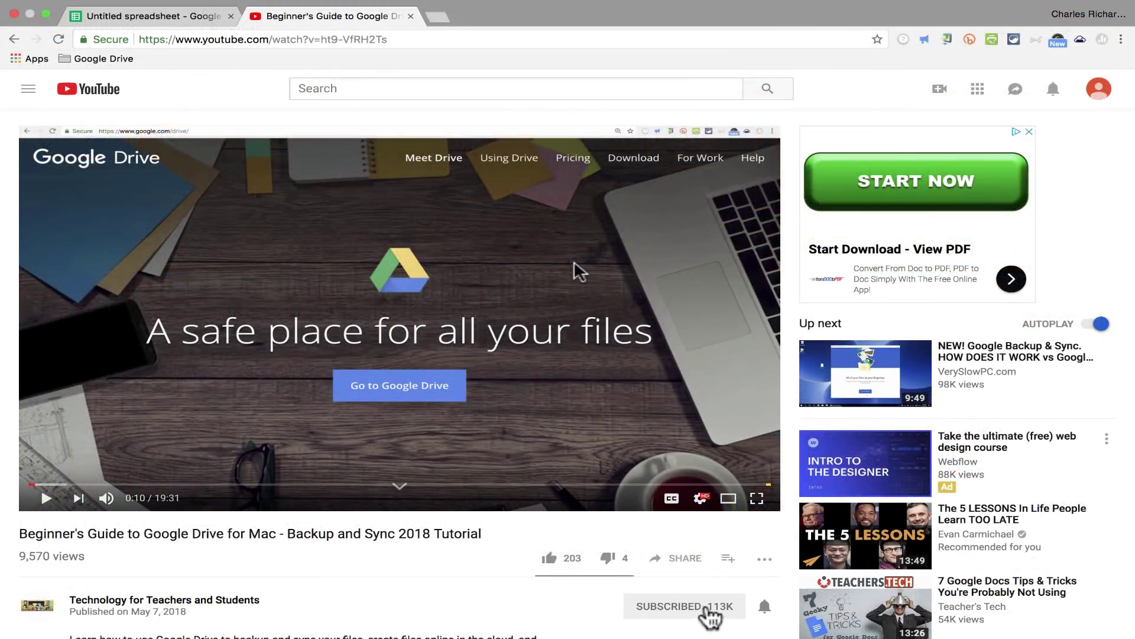
Step: Subscribe to the Google Drive Backup and Sync tutorial's channel and enable notifications for all new videos
click(710, 609)
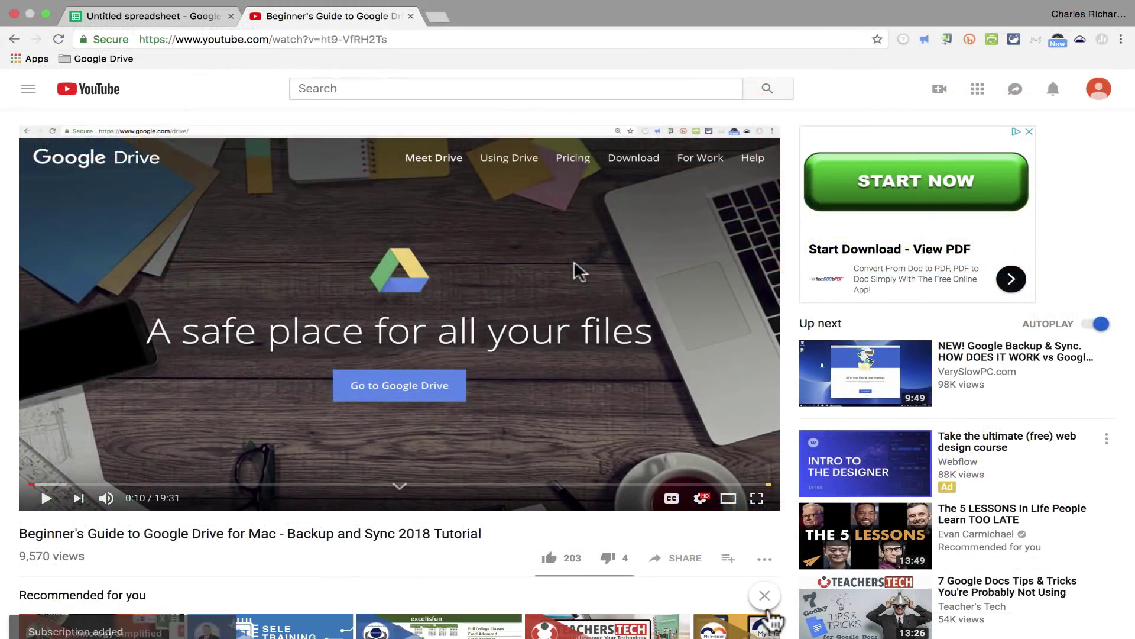
scroll(574, 264, down, 5)
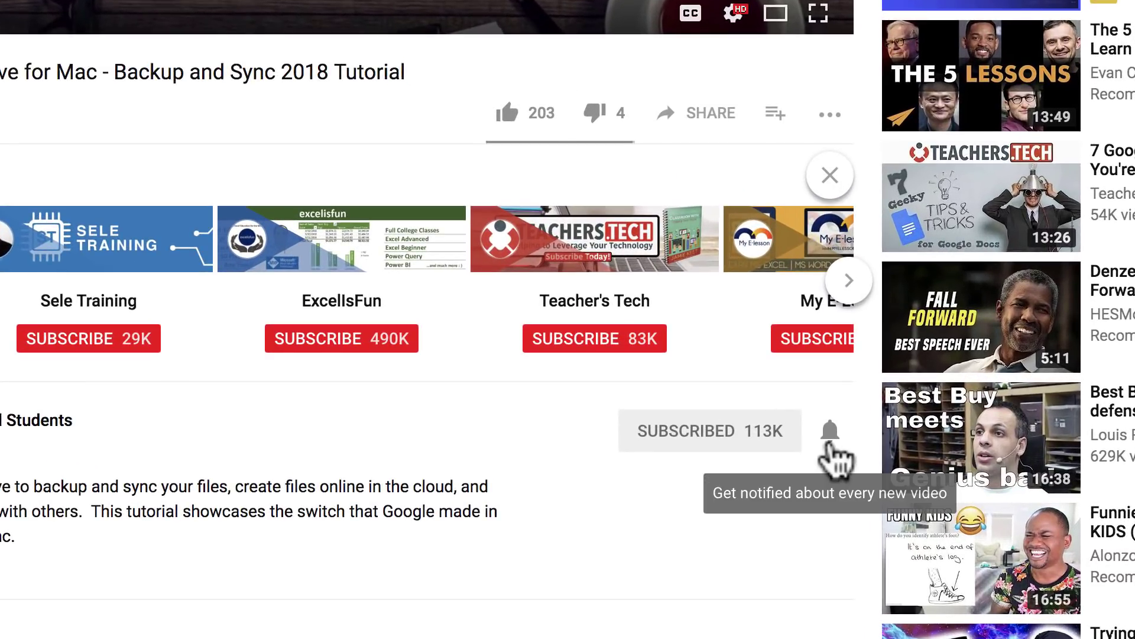
click(829, 445)
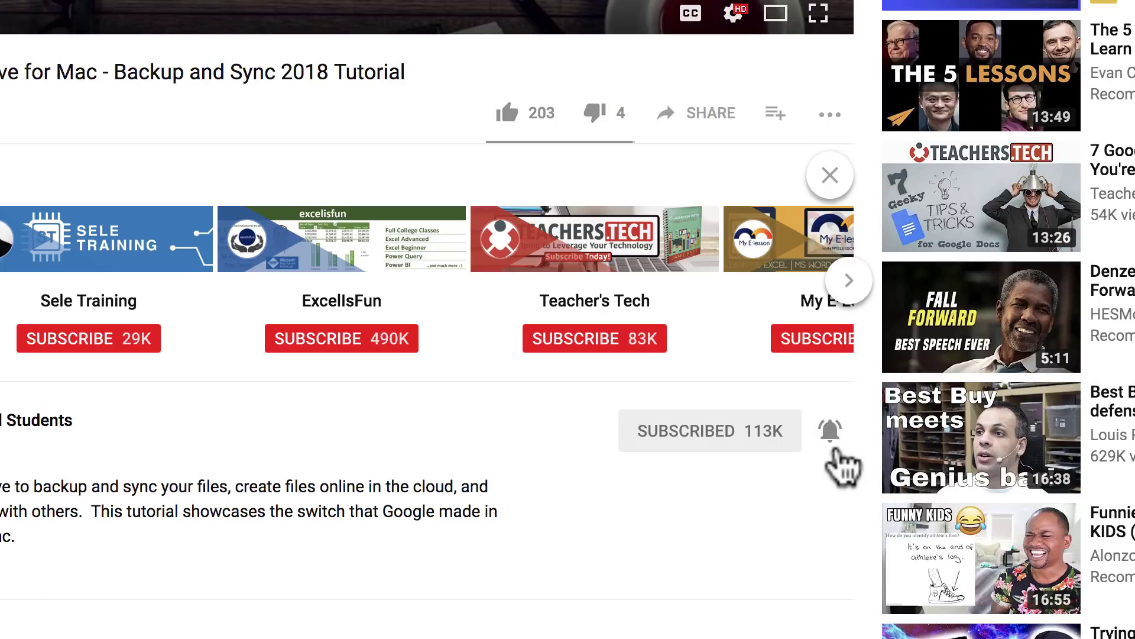